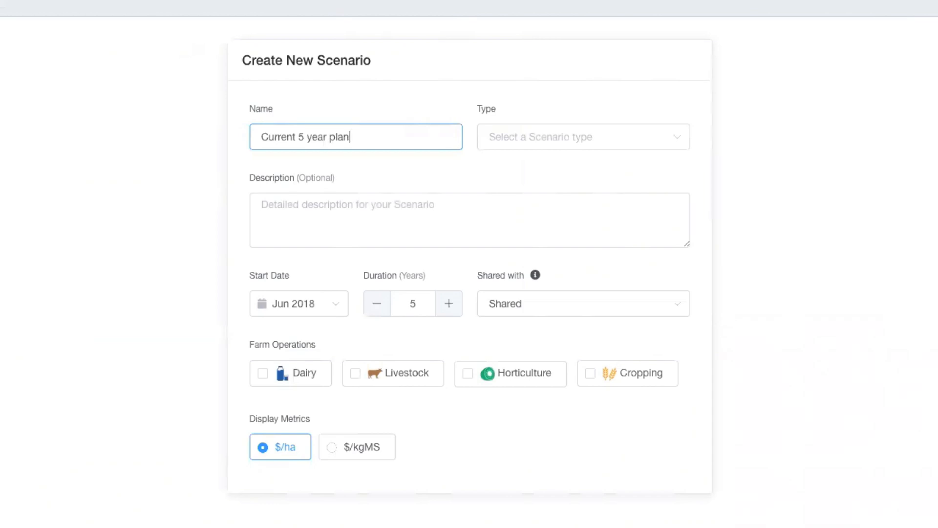
Step: Define the scenario as an Annual Review with the description "If we change nothing." and start date Jun 2018
{"action": "left_click", "coordinate": [603, 142]}
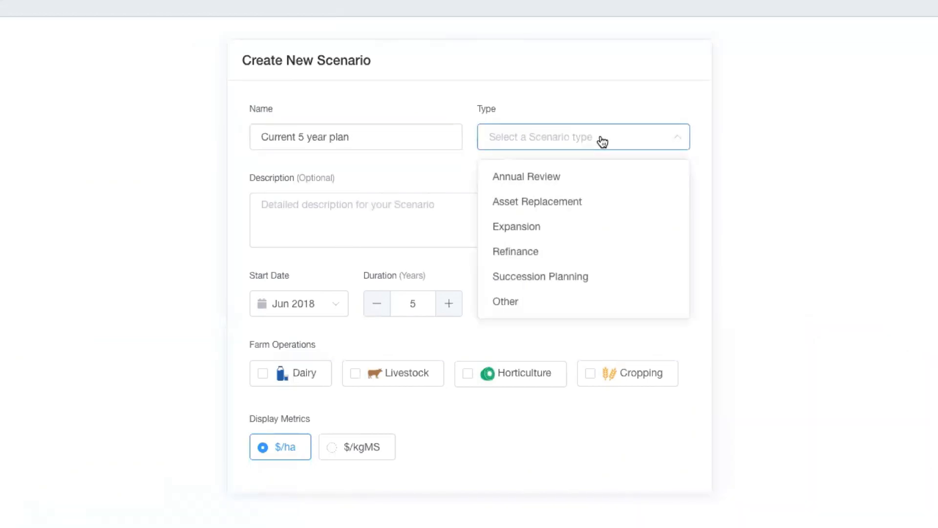
{"action": "left_click", "coordinate": [611, 189]}
{"action": "left_click", "coordinate": [509, 210]}
{"action": "type", "text": "I"}
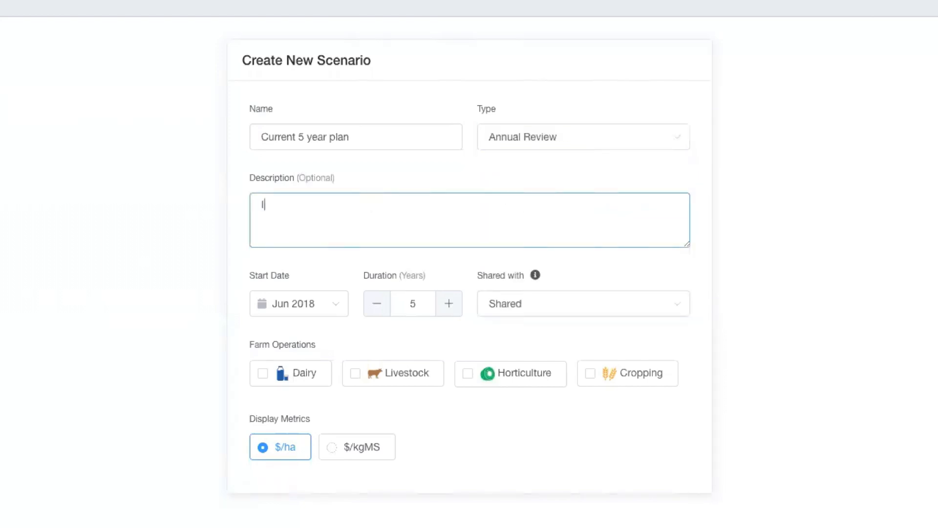
{"action": "type", "text": "f we change nothing."}
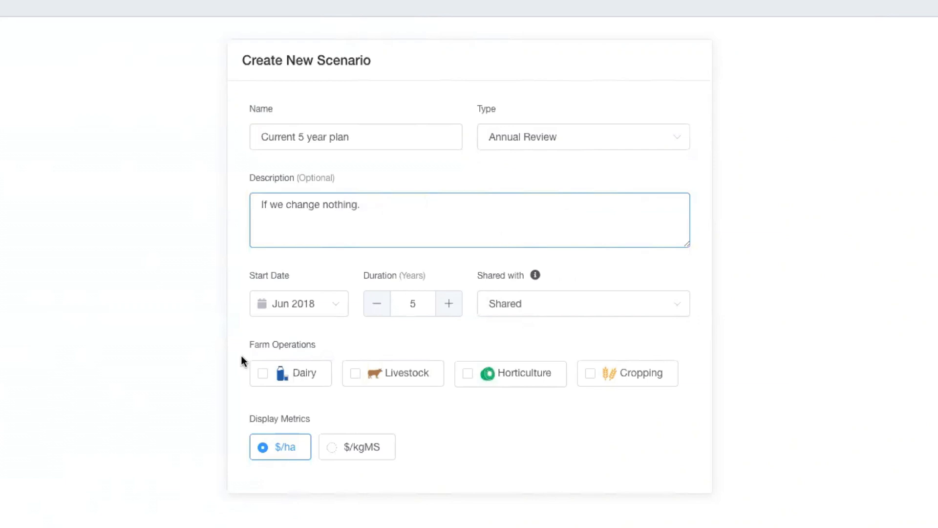
{"action": "left_click", "coordinate": [331, 307]}
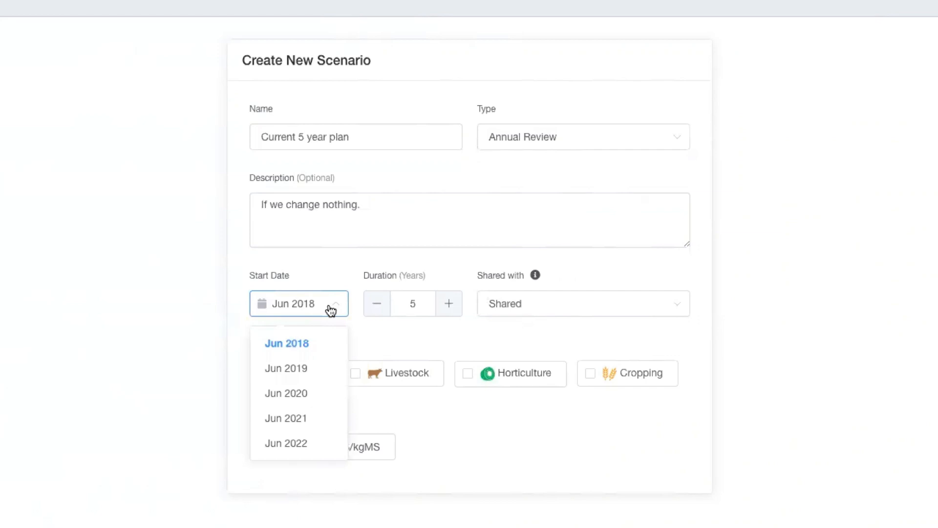
{"action": "left_click", "coordinate": [294, 349]}
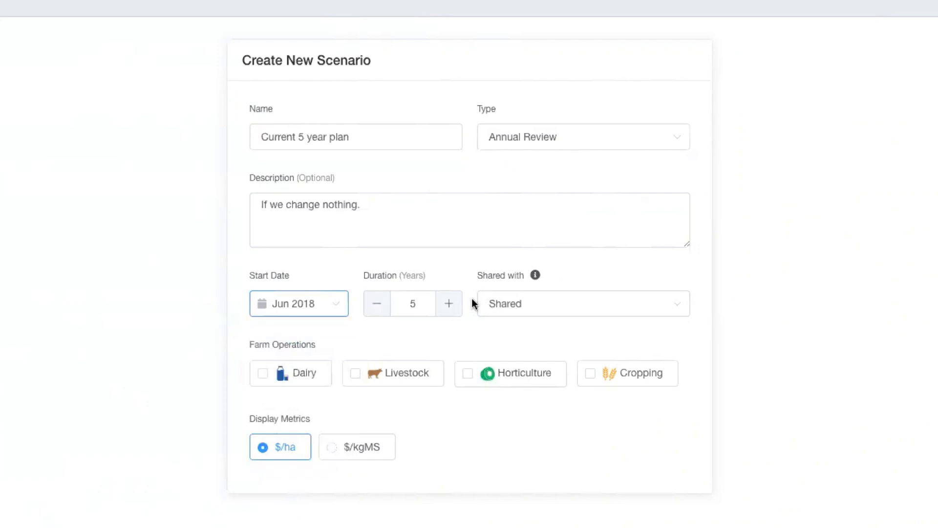
Step: Try out different scenario durations and return the value to 5 years
{"action": "left_click", "coordinate": [449, 304]}
{"action": "left_click", "coordinate": [449, 304]}
{"action": "left_click", "coordinate": [449, 304]}
{"action": "left_click", "coordinate": [449, 304]}
{"action": "left_click", "coordinate": [449, 303]}
{"action": "left_click", "coordinate": [377, 306]}
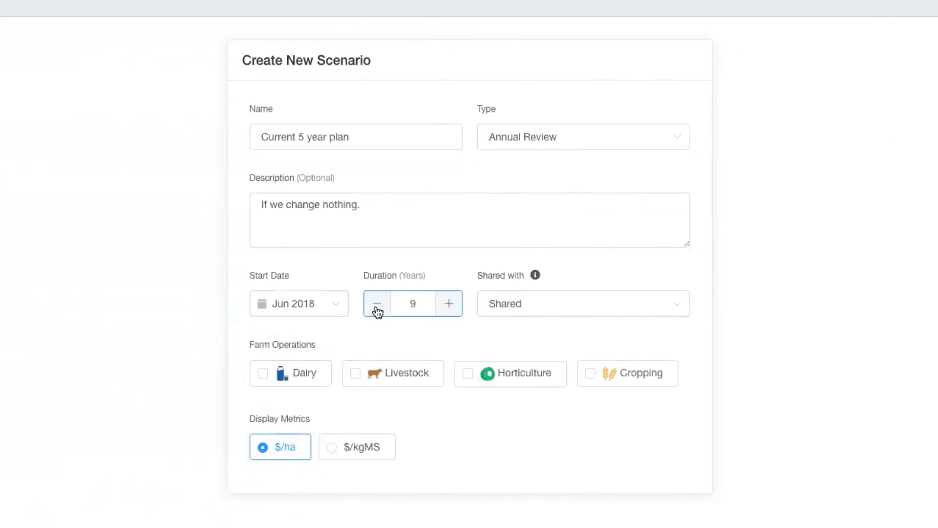
{"action": "left_click", "coordinate": [377, 305]}
{"action": "left_click", "coordinate": [377, 306]}
{"action": "left_click", "coordinate": [448, 306]}
{"action": "left_click", "coordinate": [449, 306]}
{"action": "left_click", "coordinate": [449, 306]}
{"action": "left_click", "coordinate": [449, 305]}
Step: Set the scenario's sharing to Private and select Dairy as the farm operation
{"action": "left_click", "coordinate": [630, 313]}
{"action": "left_click", "coordinate": [596, 343]}
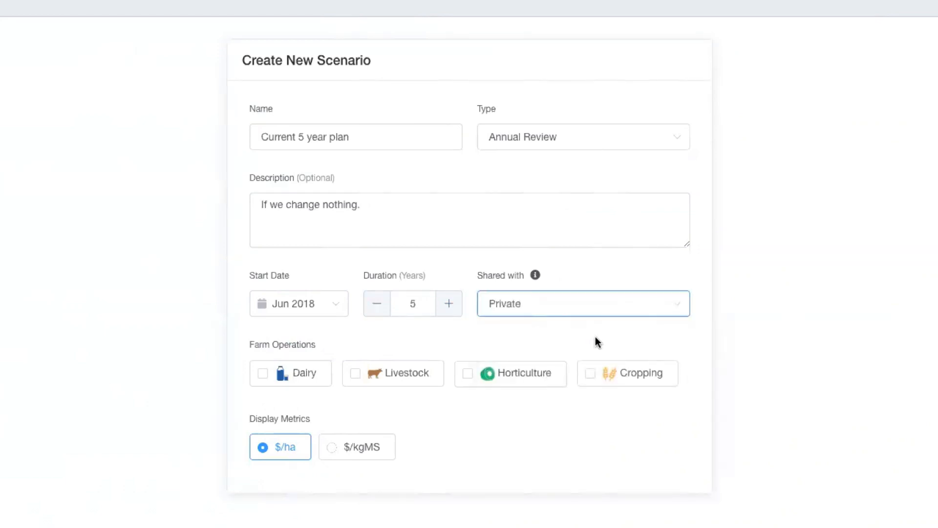
{"action": "left_click", "coordinate": [500, 331]}
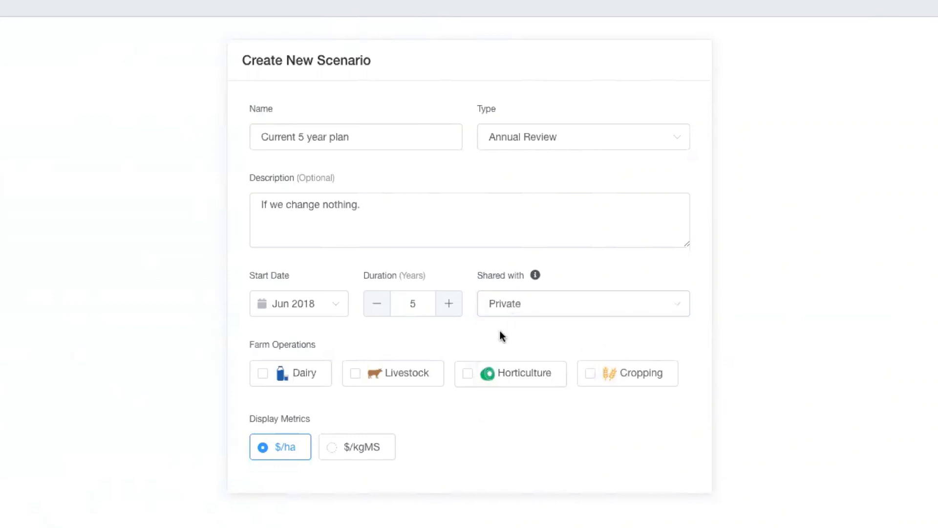
{"action": "left_click", "coordinate": [289, 377]}
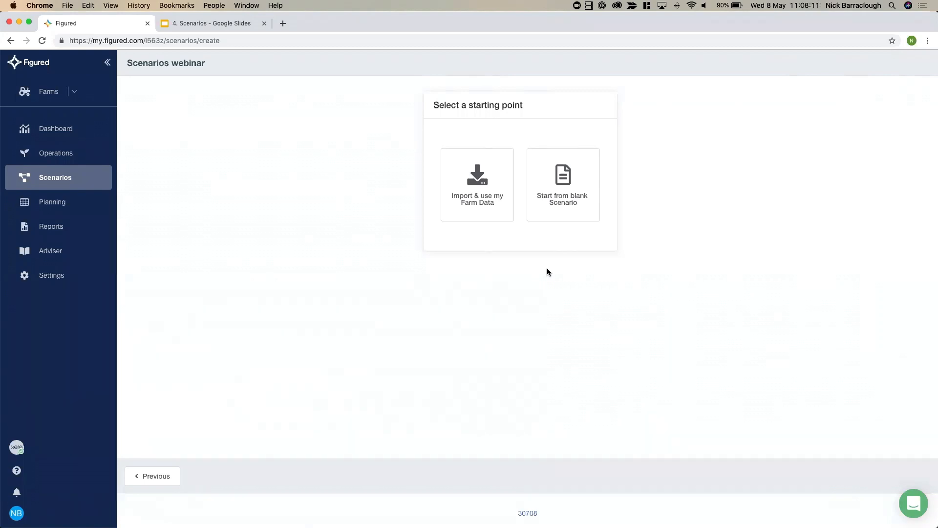
Step: Start the scenario from imported farm data, using Actuals + Forecast for the year 2019
{"action": "left_click", "coordinate": [489, 189]}
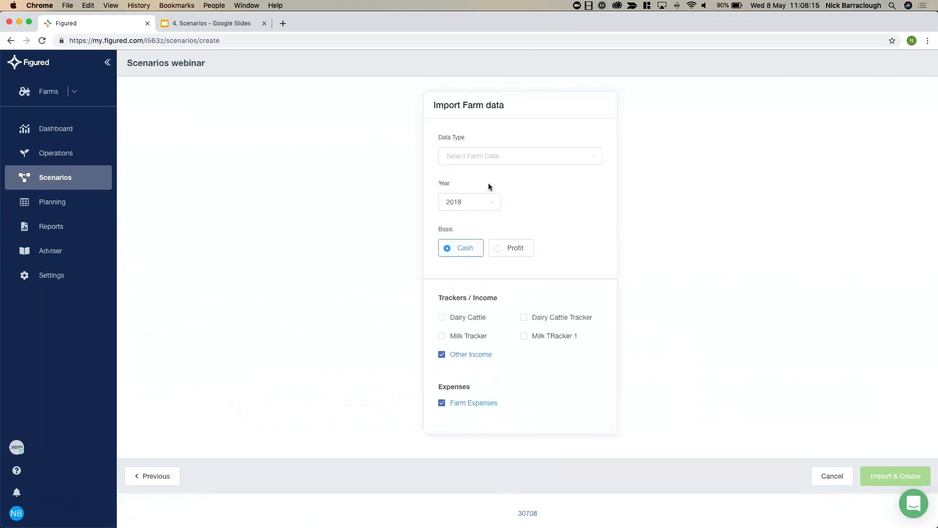
{"action": "left_click", "coordinate": [499, 165]}
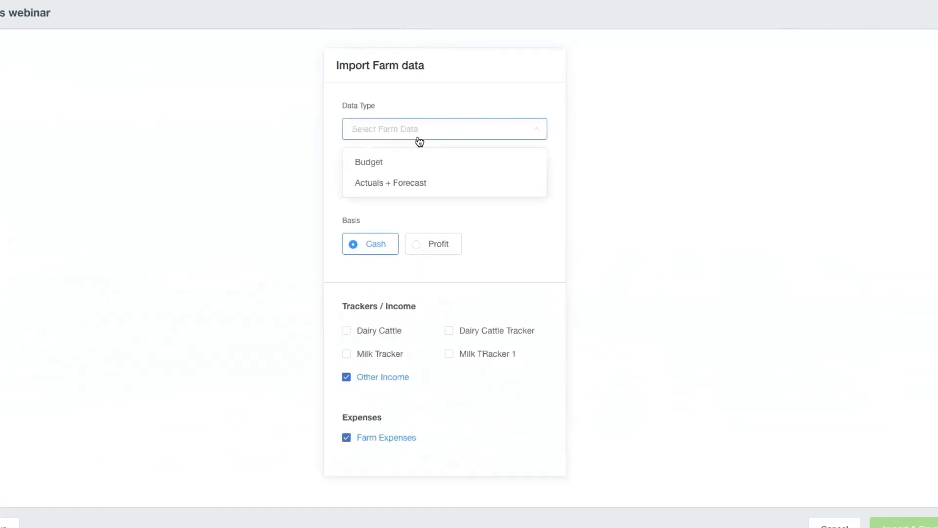
{"action": "left_click", "coordinate": [429, 191]}
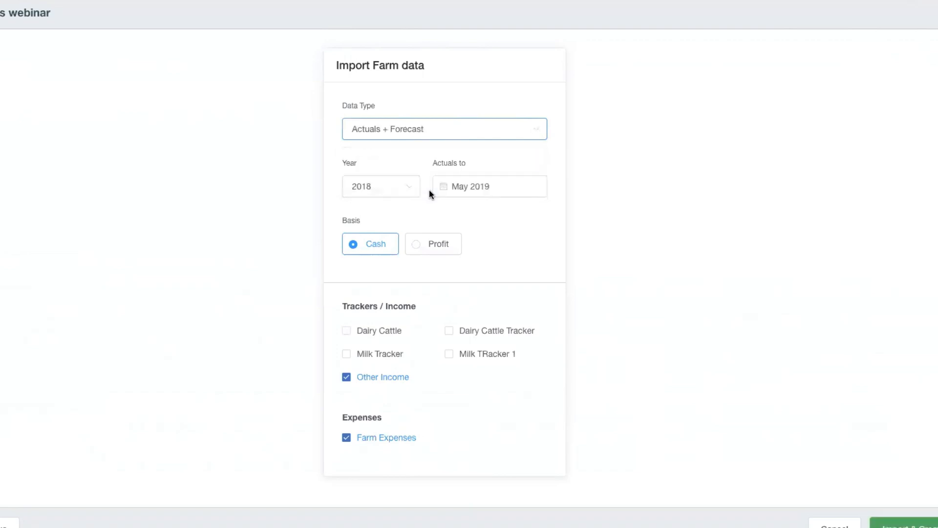
{"action": "left_click", "coordinate": [394, 191]}
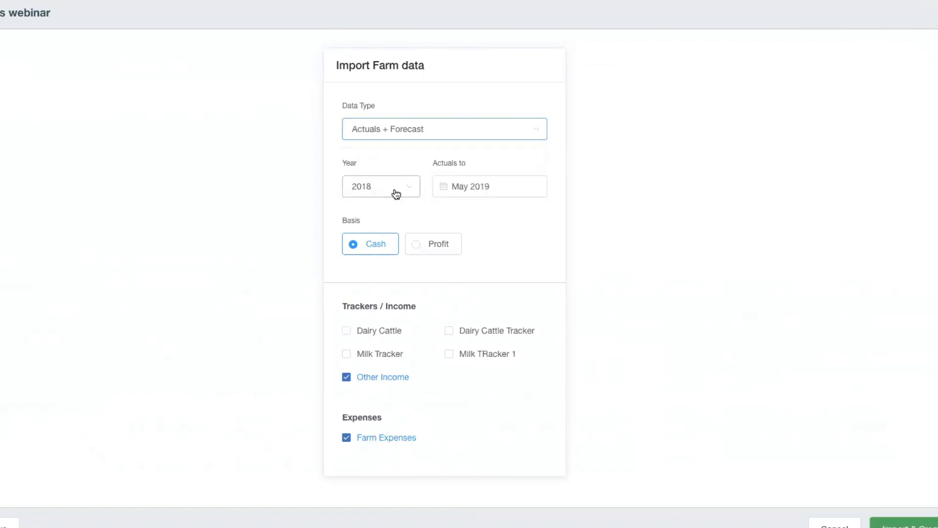
{"action": "scroll", "coordinate": [393, 345], "scroll_direction": "down", "scroll_amount": 2}
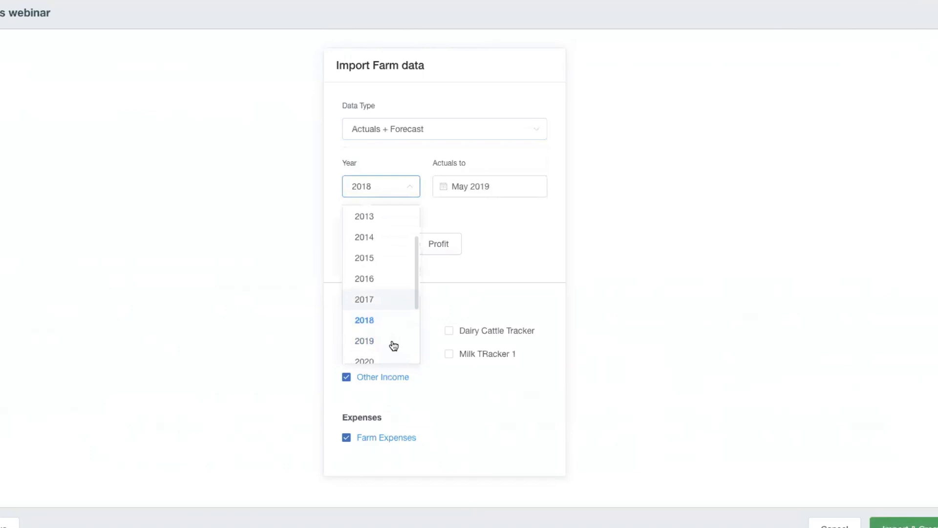
{"action": "left_click", "coordinate": [389, 342]}
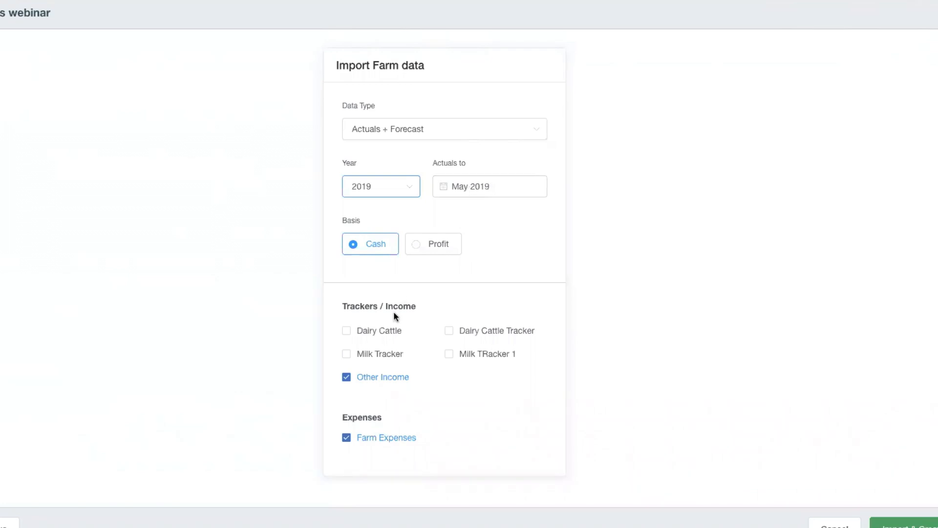
Step: Include Dairy Cattle and Milk Tracker in the import and create the scenario
{"action": "left_click", "coordinate": [382, 335]}
{"action": "left_click", "coordinate": [383, 335]}
{"action": "left_click", "coordinate": [396, 361]}
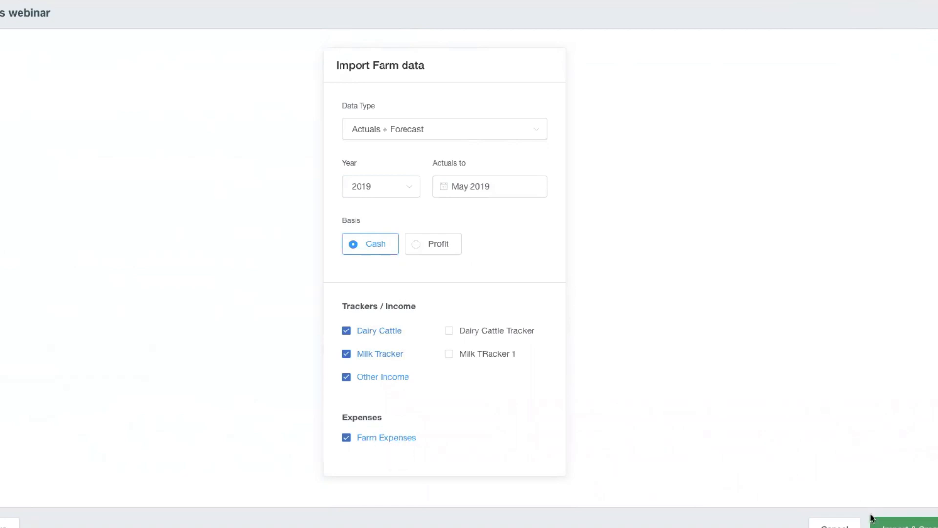
{"action": "left_click", "coordinate": [888, 524]}
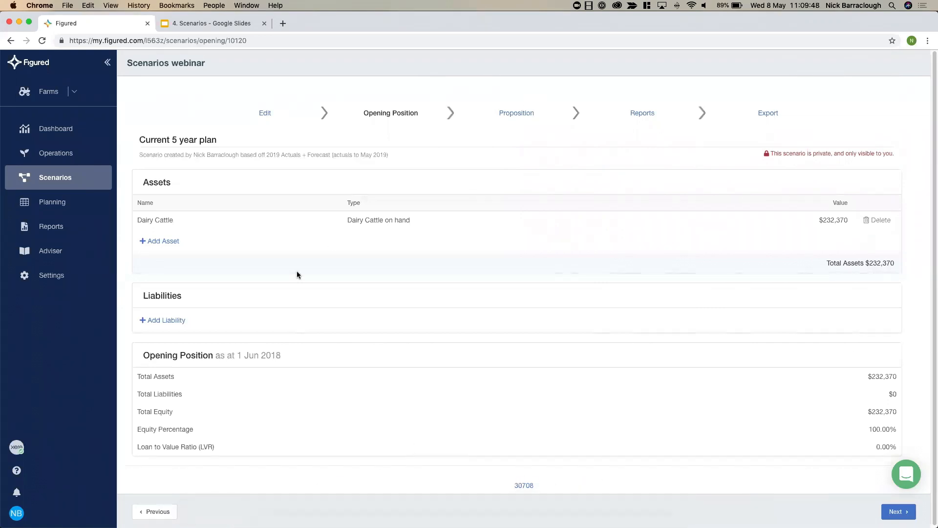
Step: Start a new opening asset of type Rural Property named "Farm block"
{"action": "left_click", "coordinate": [177, 243]}
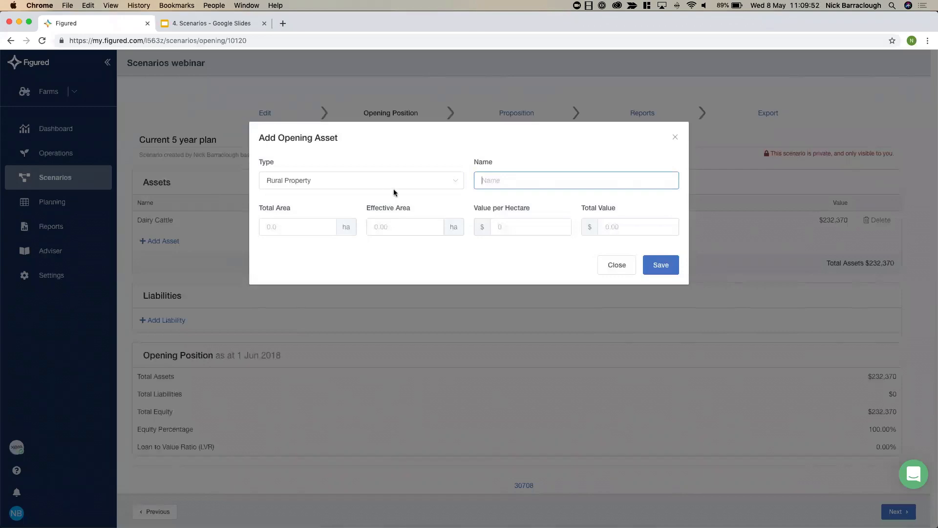
{"action": "left_click", "coordinate": [393, 185]}
{"action": "scroll", "coordinate": [403, 290], "scroll_direction": "down", "scroll_amount": 2}
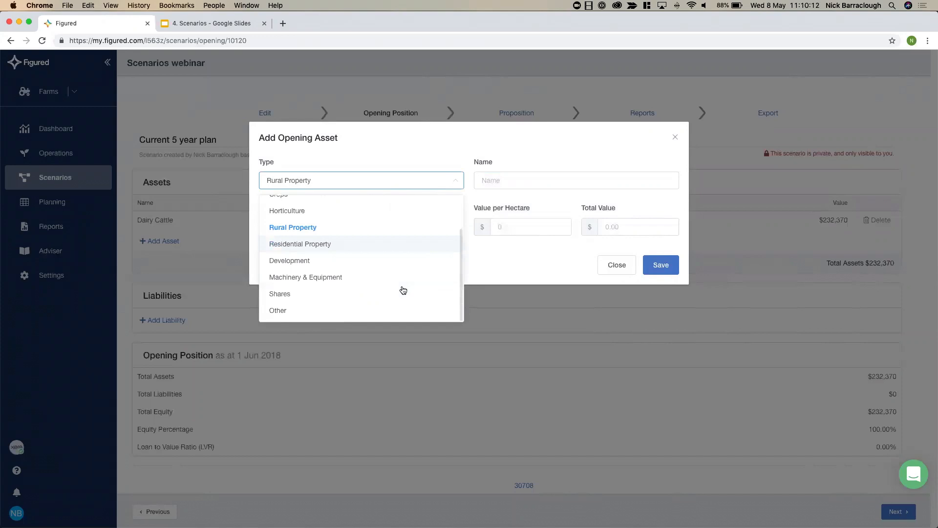
{"action": "scroll", "coordinate": [403, 291], "scroll_direction": "up", "scroll_amount": 3}
{"action": "scroll", "coordinate": [342, 270], "scroll_direction": "down", "scroll_amount": 2}
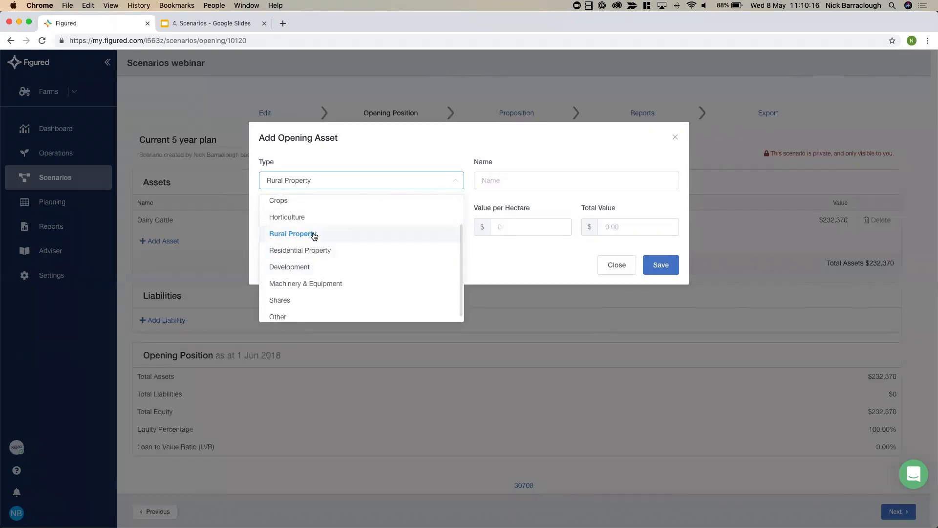
{"action": "left_click", "coordinate": [316, 234]}
{"action": "left_click", "coordinate": [535, 177]}
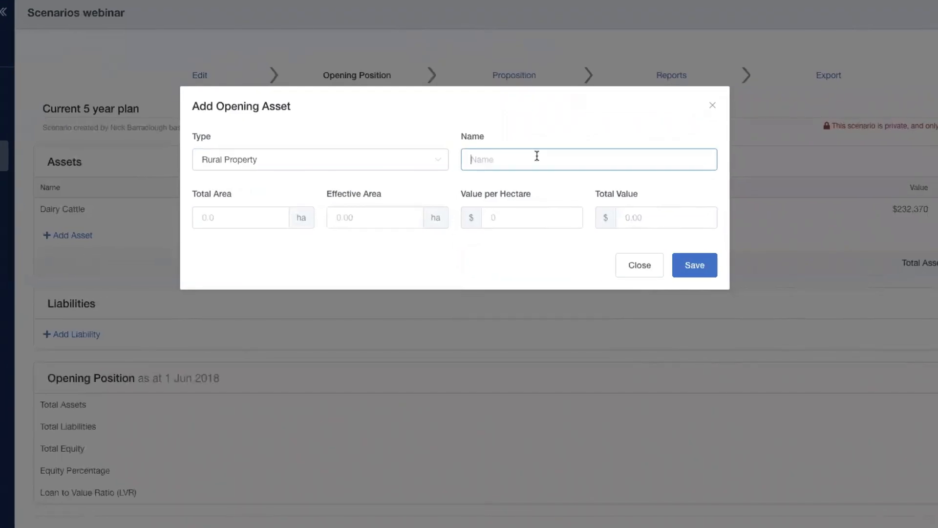
{"action": "type", "text": "Farm block"}
Step: Give the farm block a total and effective area of 50000 ha at $700 per hectare and save the asset
{"action": "left_click", "coordinate": [252, 218]}
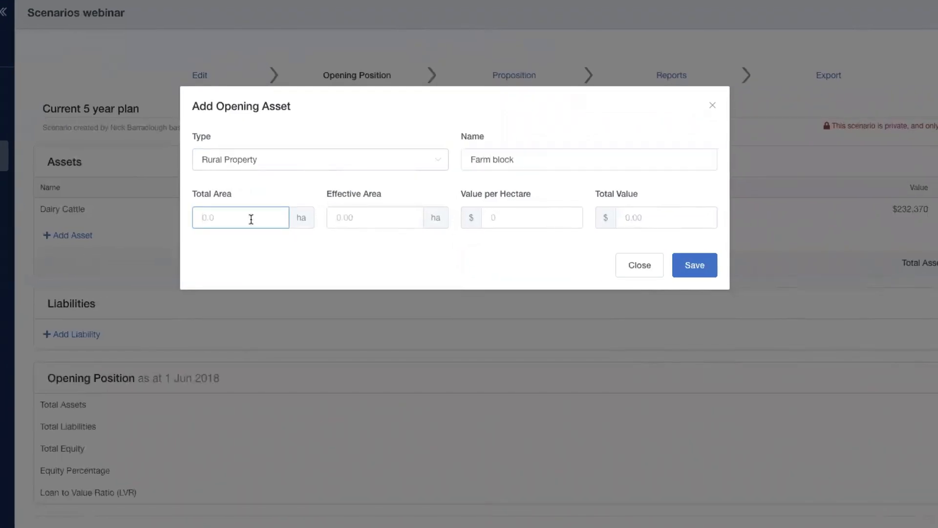
{"action": "type", "text": "50000"}
{"action": "key", "text": "Tab"}
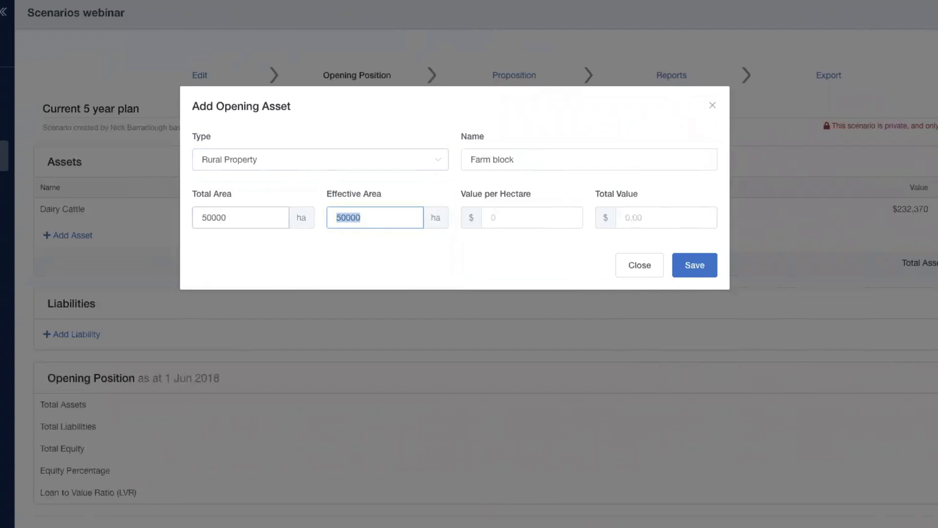
{"action": "key", "text": "Tab"}
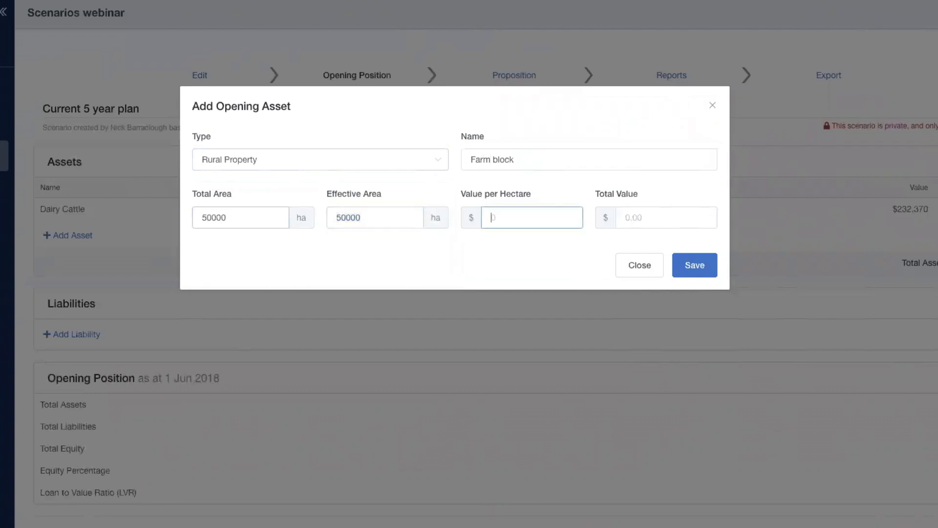
{"action": "type", "text": "700"}
{"action": "left_click", "coordinate": [714, 266]}
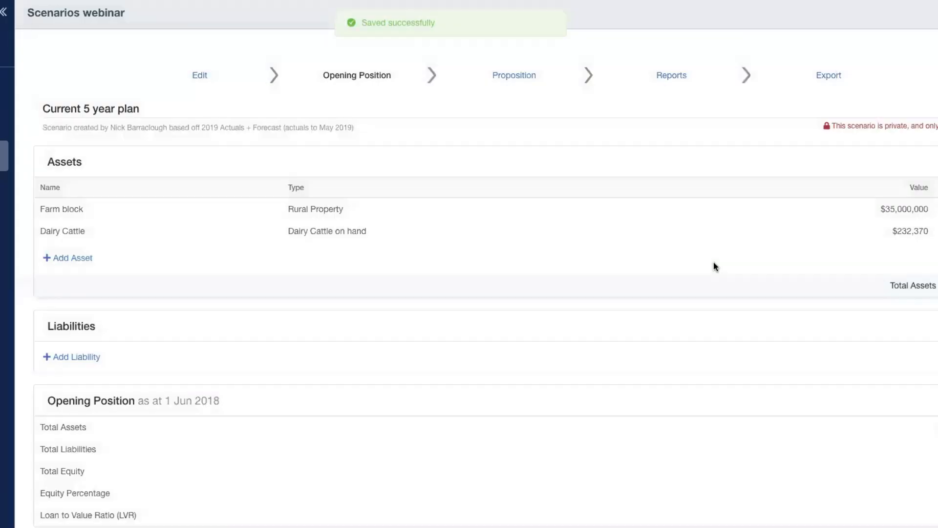
Step: Start a new Bank Loan liability named "Bank 01" with a facility limit and opening balance of $1000000
{"action": "left_click", "coordinate": [86, 359]}
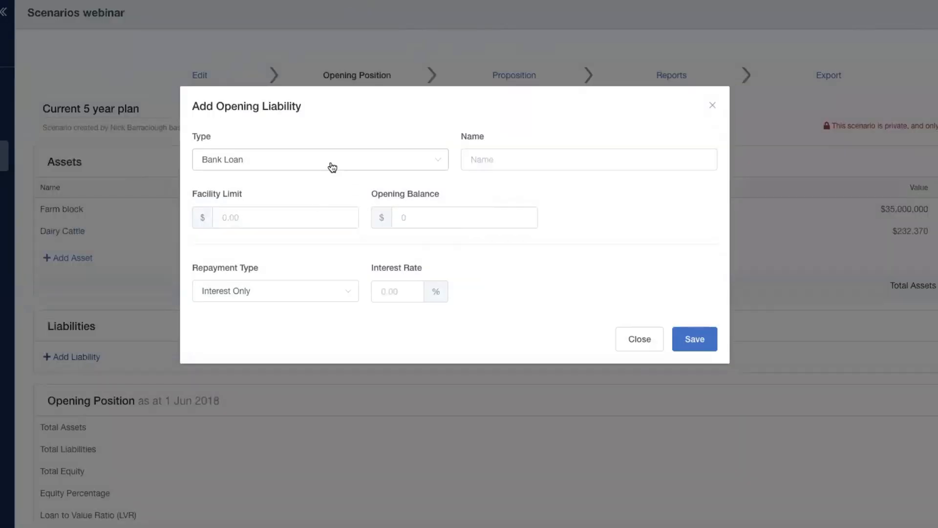
{"action": "left_click", "coordinate": [527, 157]}
{"action": "type", "text": "Bank 01"}
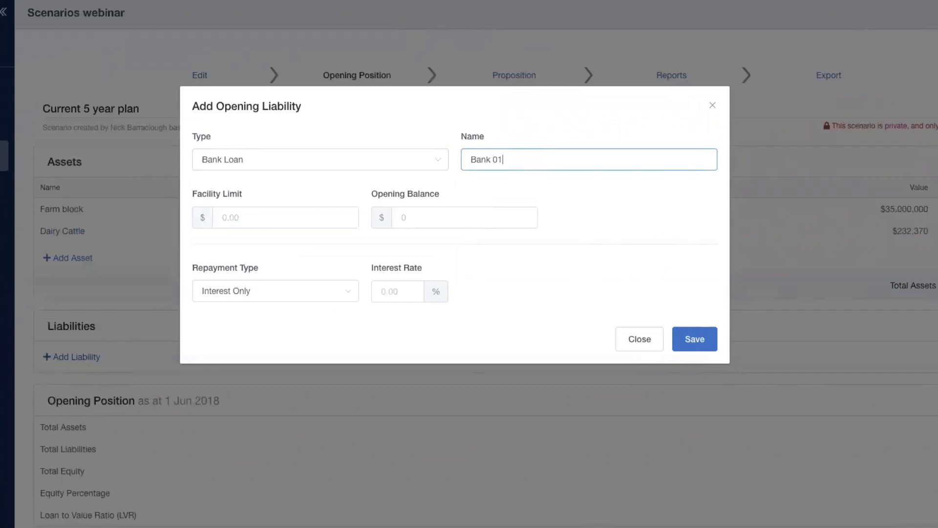
{"action": "left_click", "coordinate": [254, 214]}
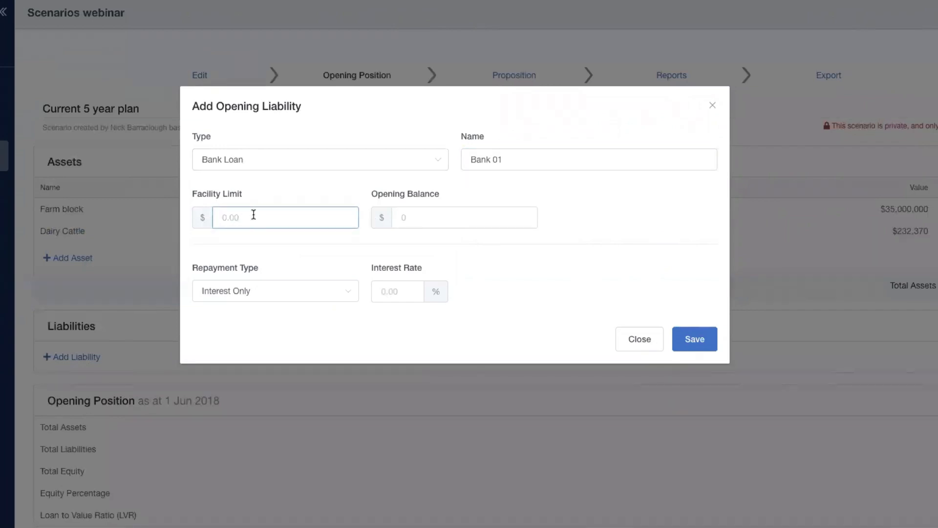
{"action": "type", "text": "1000000"}
Step: Set the loan to Table repayment at 7% interest with 10 years remaining and save the liability
{"action": "left_click", "coordinate": [277, 294]}
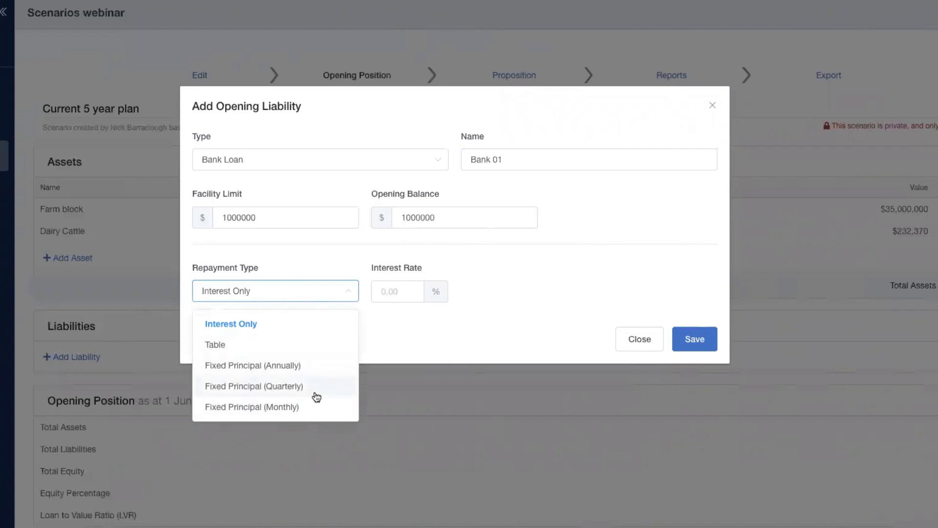
{"action": "left_click", "coordinate": [447, 319]}
{"action": "left_click", "coordinate": [323, 294]}
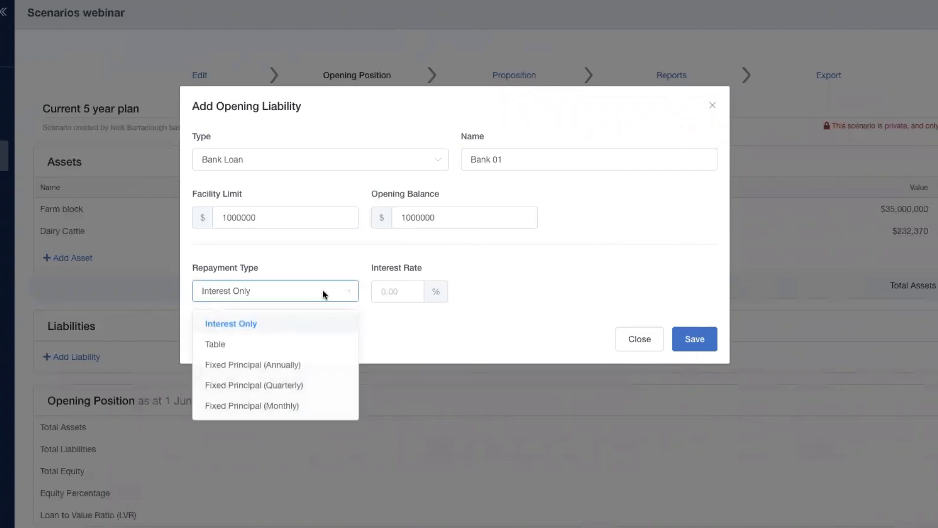
{"action": "left_click", "coordinate": [296, 344]}
{"action": "left_click", "coordinate": [402, 293]}
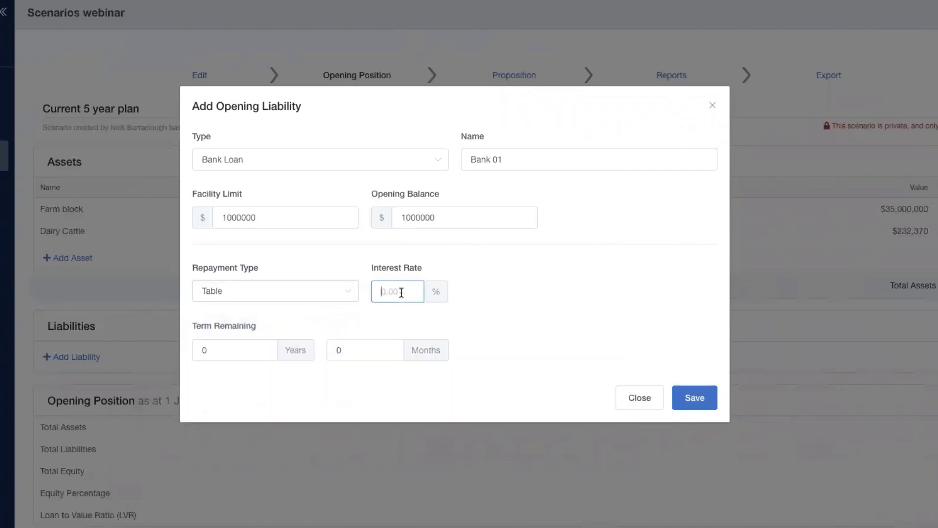
{"action": "type", "text": "7"}
{"action": "left_click", "coordinate": [209, 353]}
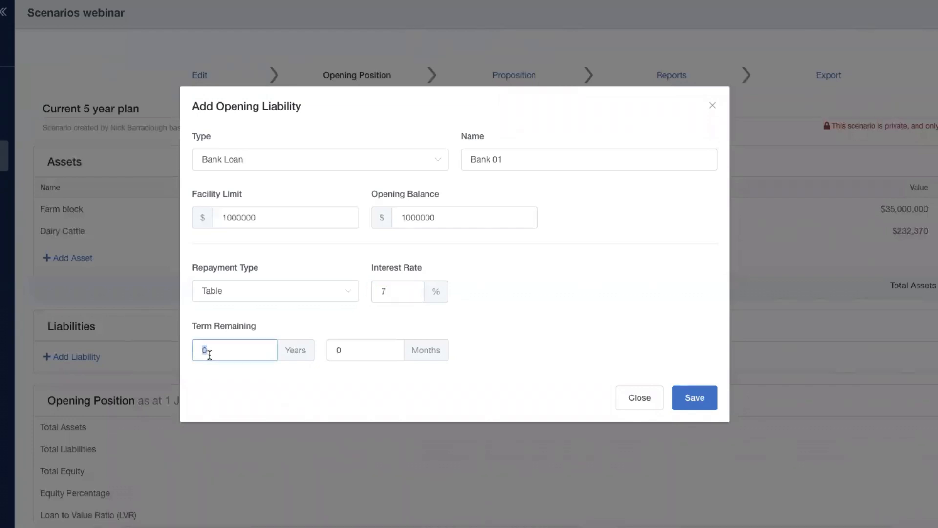
{"action": "type", "text": "10"}
{"action": "left_click", "coordinate": [708, 400]}
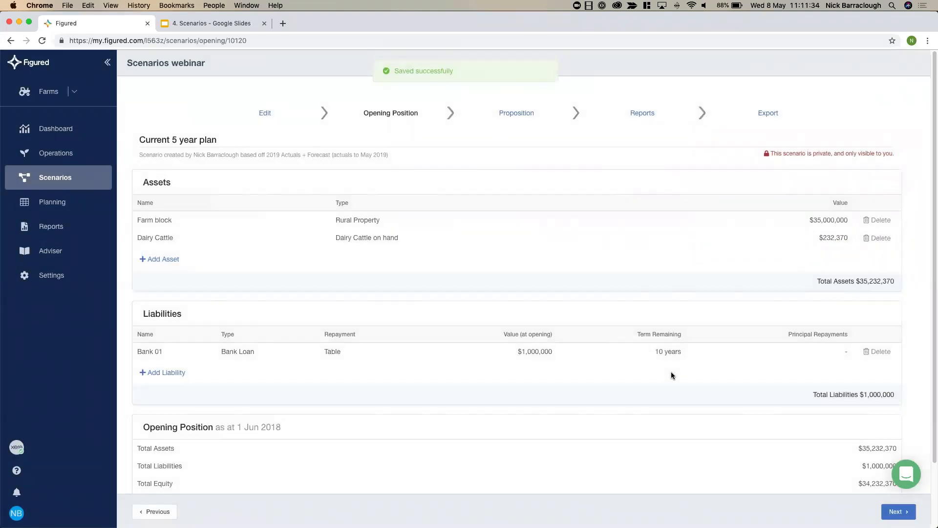
Step: Review the opening position summary and proceed to the scenario's Proposition stage
{"action": "scroll", "coordinate": [672, 374], "scroll_direction": "down", "scroll_amount": 3}
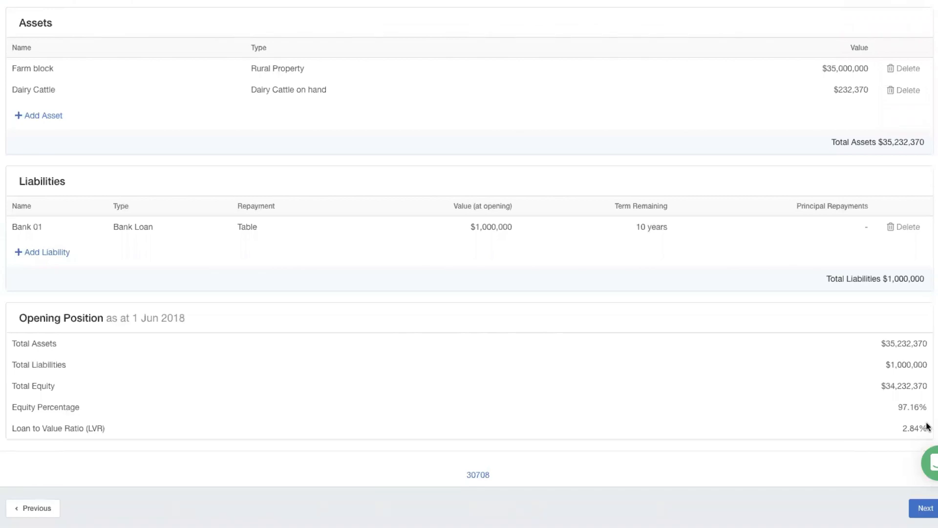
{"action": "left_click", "coordinate": [926, 508]}
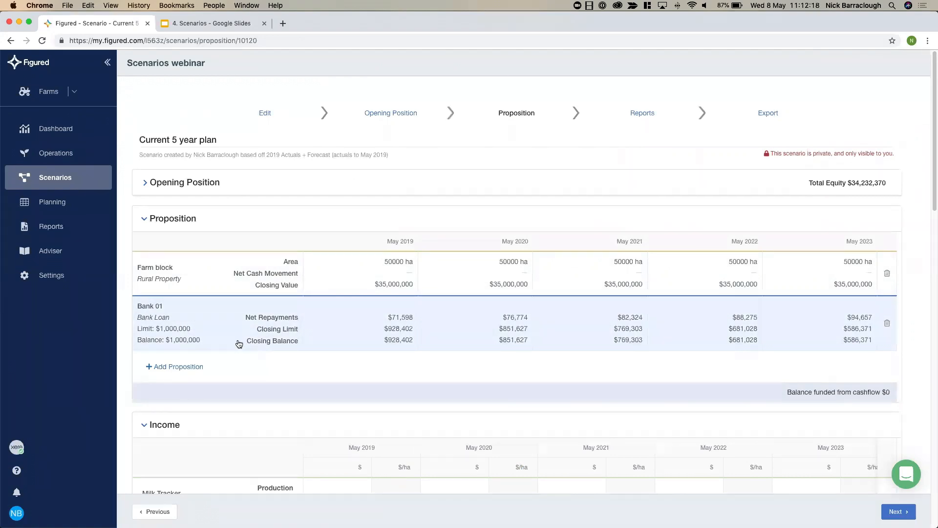
Step: Review the Bank 01 loan's details in the proposition and close them without changes
{"action": "left_click", "coordinate": [210, 333]}
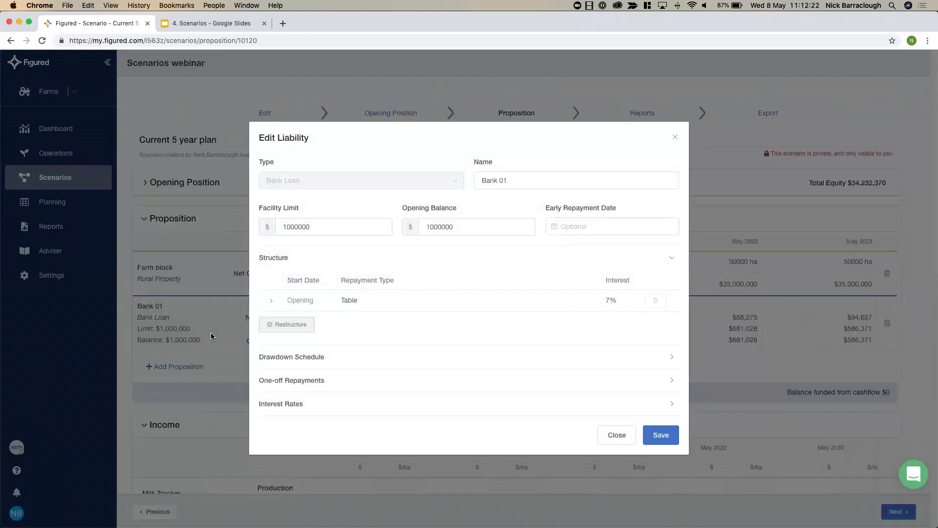
{"action": "left_click", "coordinate": [618, 435]}
Step: Start a new Machinery & Equipment asset named "Tractor" in the proposition
{"action": "left_click", "coordinate": [198, 366]}
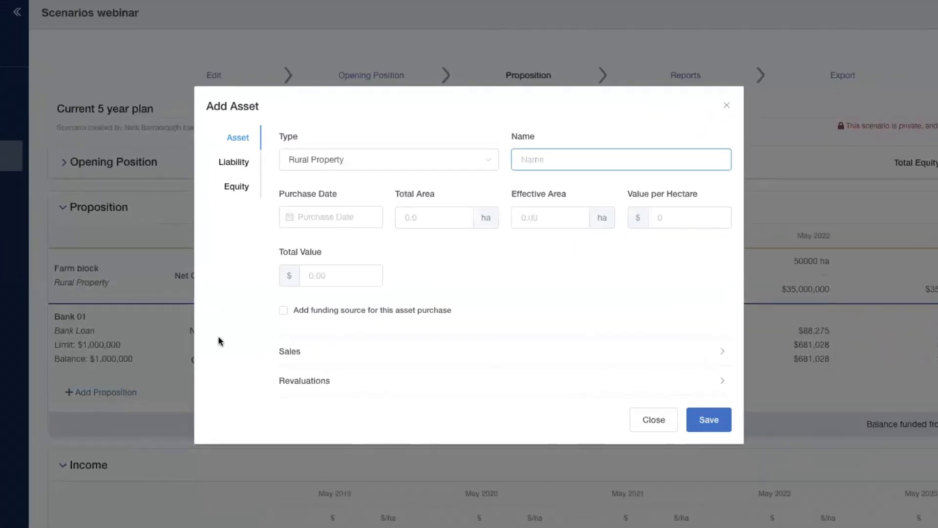
{"action": "left_click", "coordinate": [481, 162]}
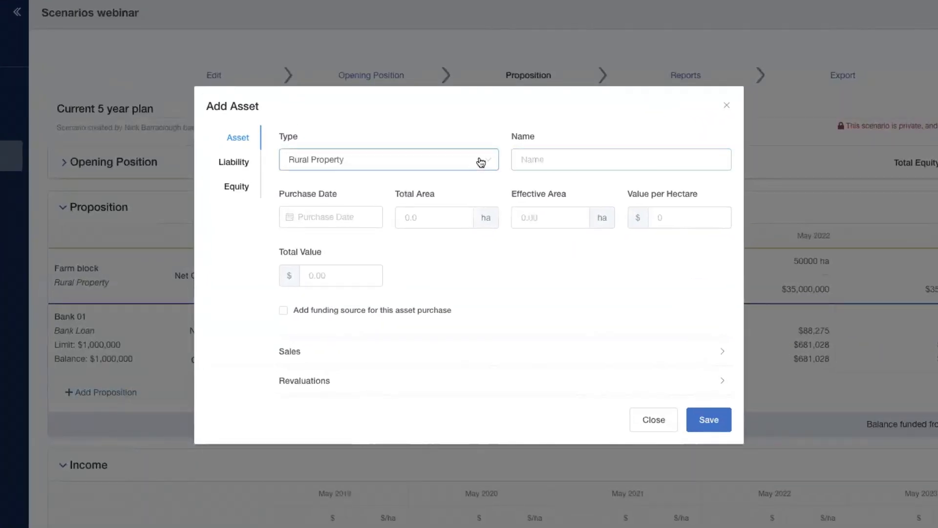
{"action": "left_click", "coordinate": [400, 318]}
{"action": "left_click", "coordinate": [583, 164]}
{"action": "type", "text": "Tractor"}
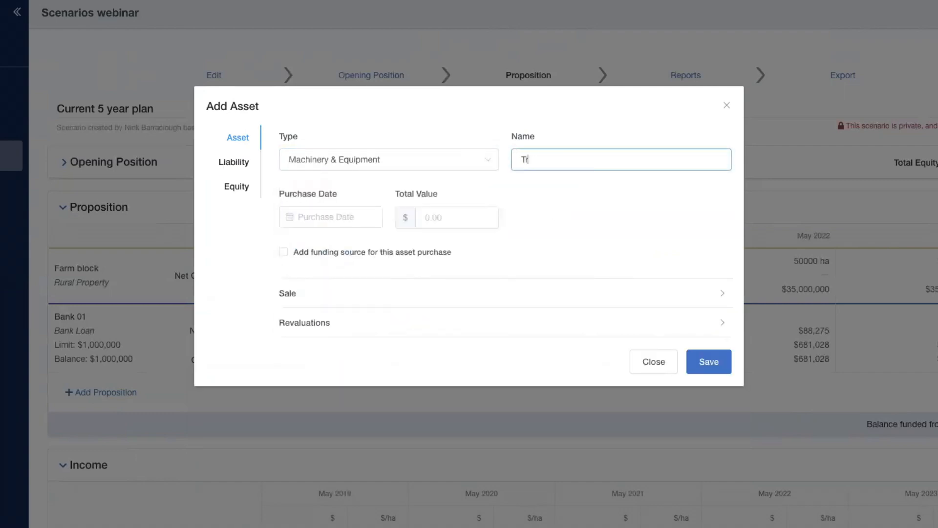
Step: Set the tractor's purchase date to 1 Jul 2020 and its total value to $200000
{"action": "left_click", "coordinate": [341, 216]}
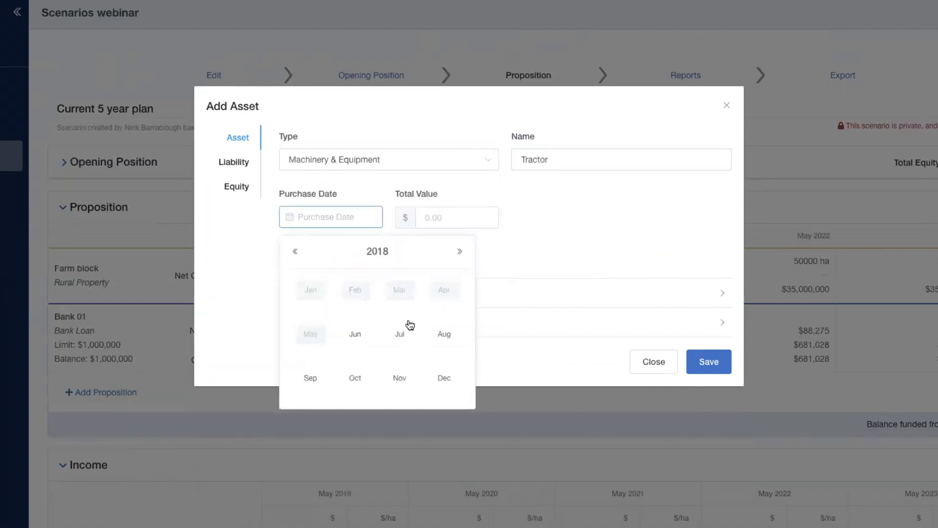
{"action": "left_click", "coordinate": [460, 253]}
{"action": "left_click", "coordinate": [460, 254]}
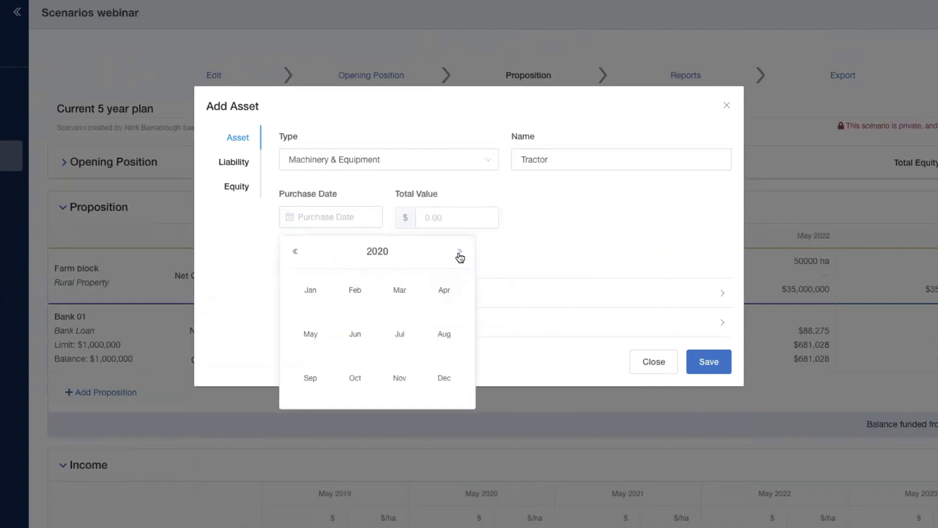
{"action": "left_click", "coordinate": [398, 338]}
{"action": "left_click", "coordinate": [444, 225]}
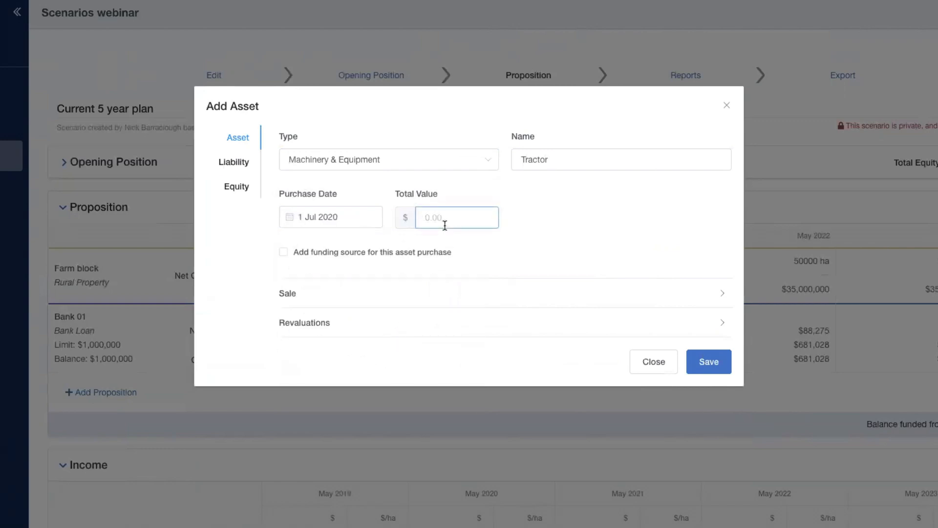
{"action": "type", "text": "200000"}
Step: Include a funding source for the tractor purchase, check the sale and revaluation options, and save the asset
{"action": "left_click", "coordinate": [424, 262]}
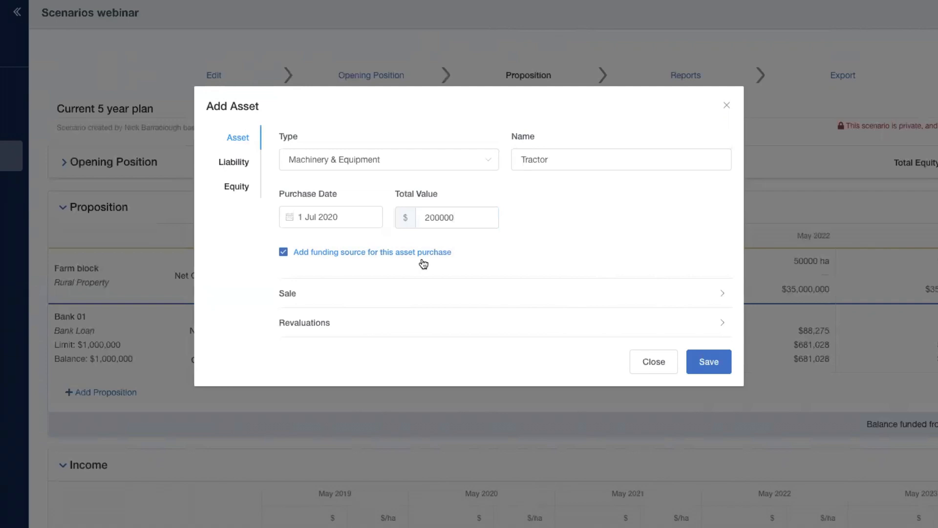
{"action": "left_click", "coordinate": [435, 299]}
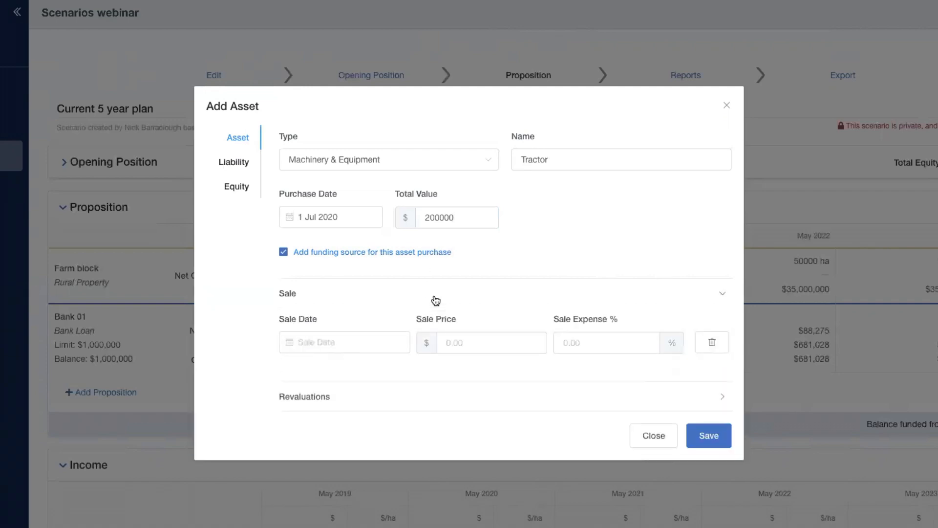
{"action": "left_click", "coordinate": [499, 404]}
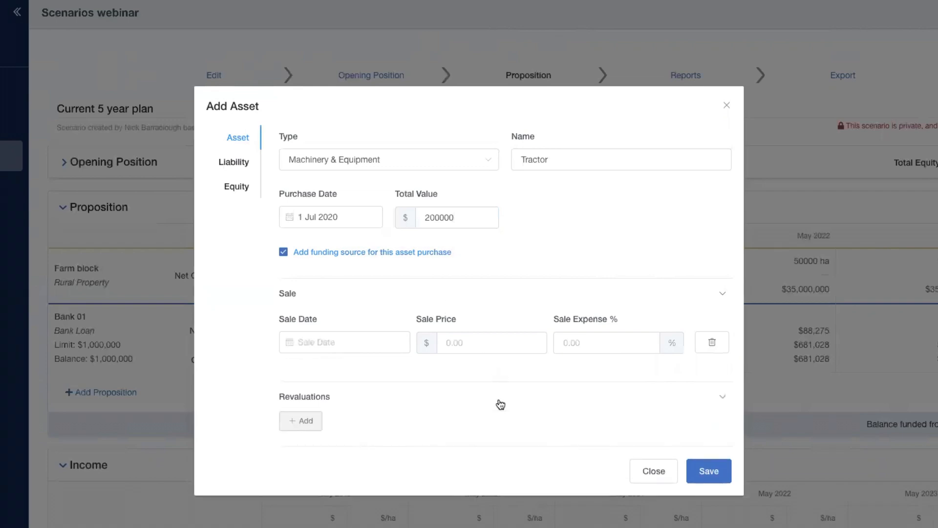
{"action": "left_click", "coordinate": [716, 474]}
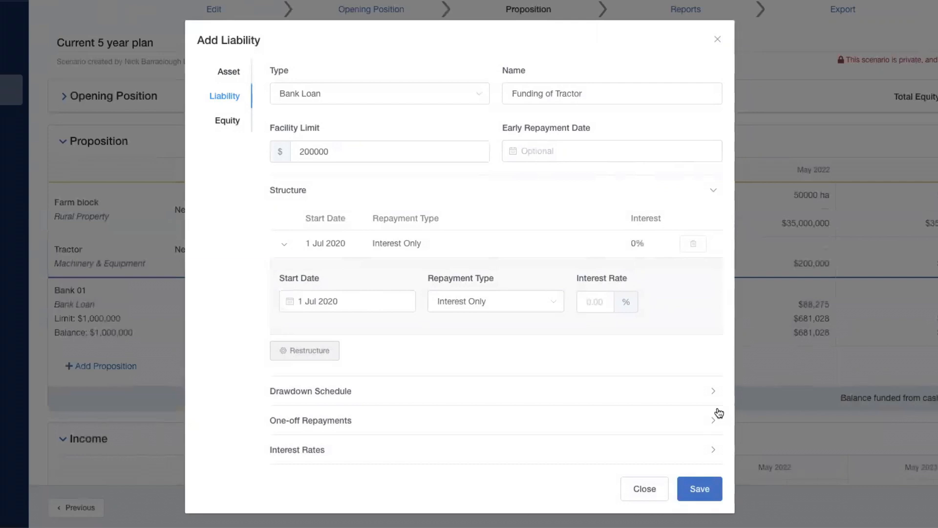
Step: Set the tractor funding loan's interest rate to 5%, check its drawdown schedule, and save the liability
{"action": "scroll", "coordinate": [424, 284], "scroll_direction": "down", "scroll_amount": 1}
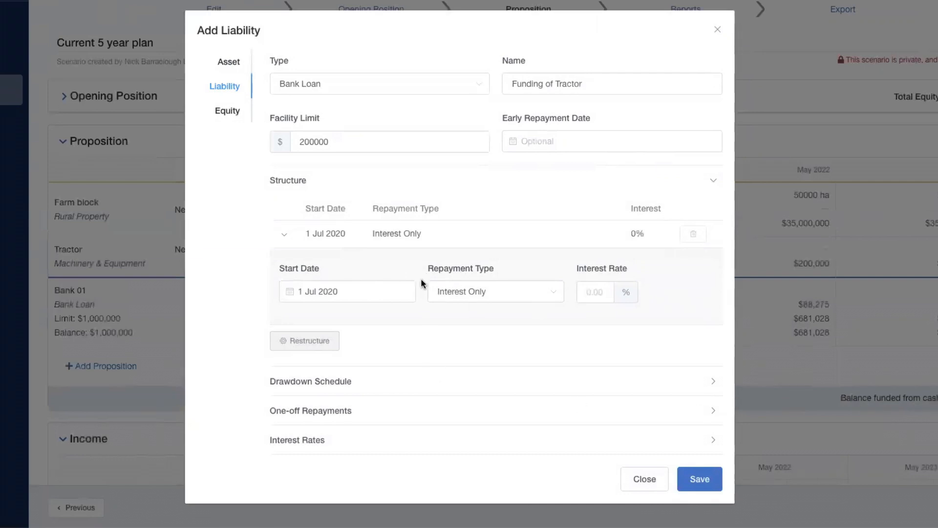
{"action": "left_click", "coordinate": [584, 285]}
{"action": "type", "text": "5"}
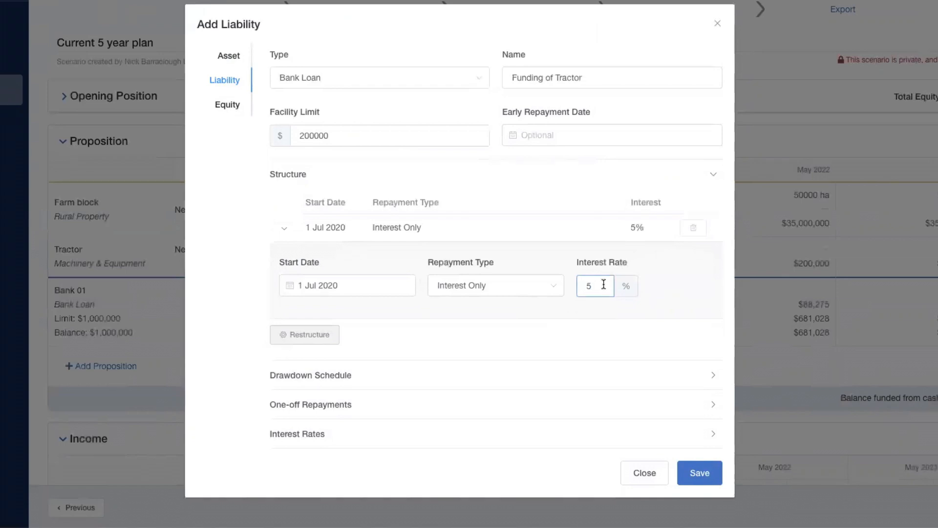
{"action": "left_click", "coordinate": [593, 383]}
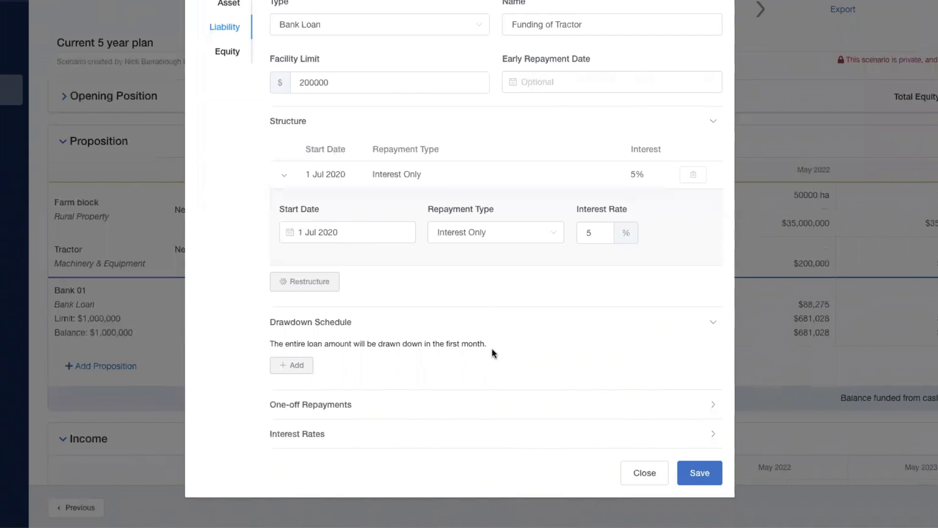
{"action": "left_click", "coordinate": [716, 468]}
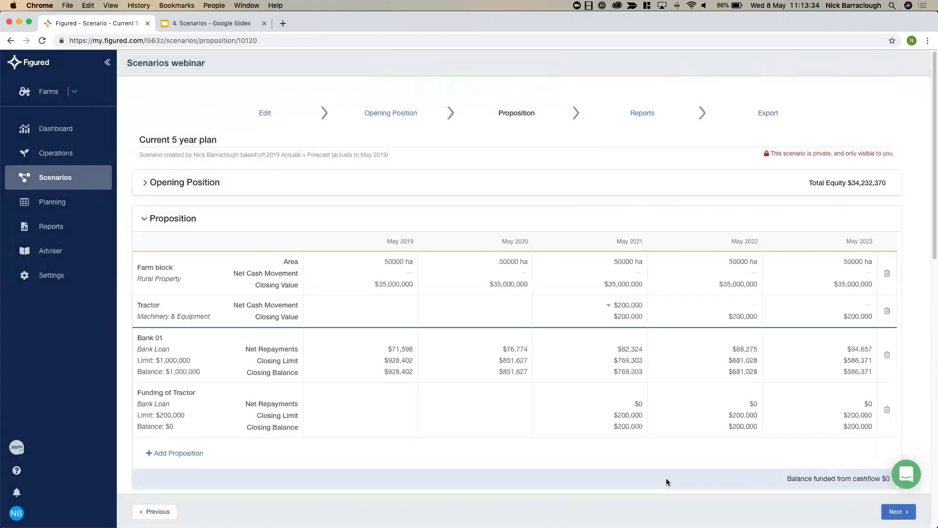
Step: Open the Milk Tracker income and switch its custom monthly values off and back on
{"action": "scroll", "coordinate": [667, 483], "scroll_direction": "down", "scroll_amount": 7}
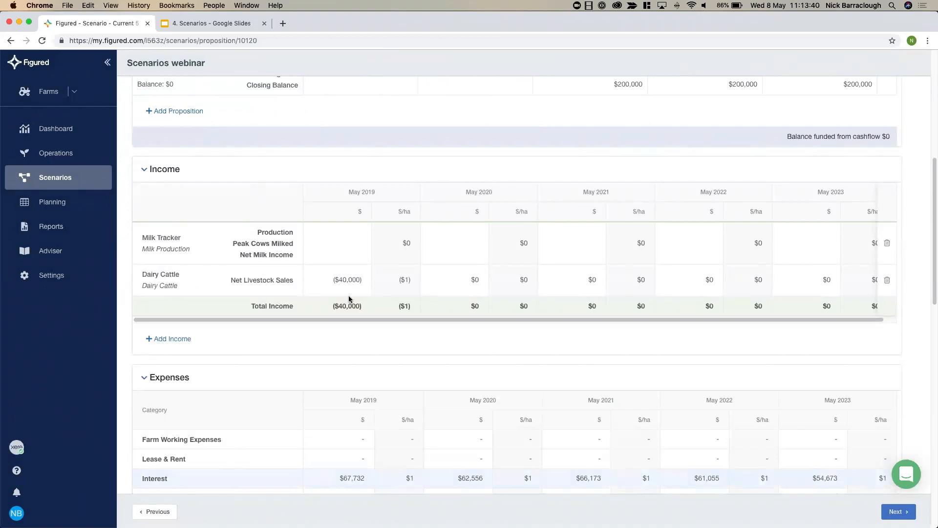
{"action": "left_click", "coordinate": [302, 251]}
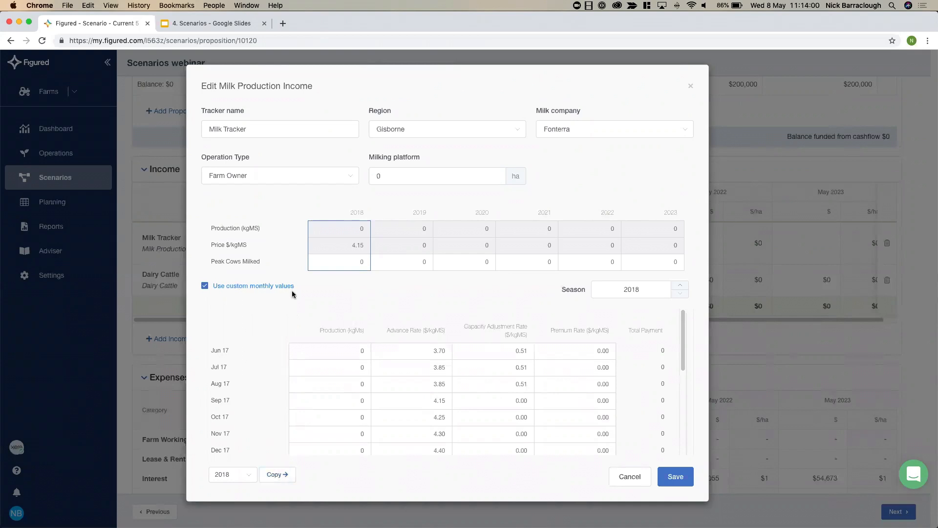
{"action": "left_click", "coordinate": [274, 288]}
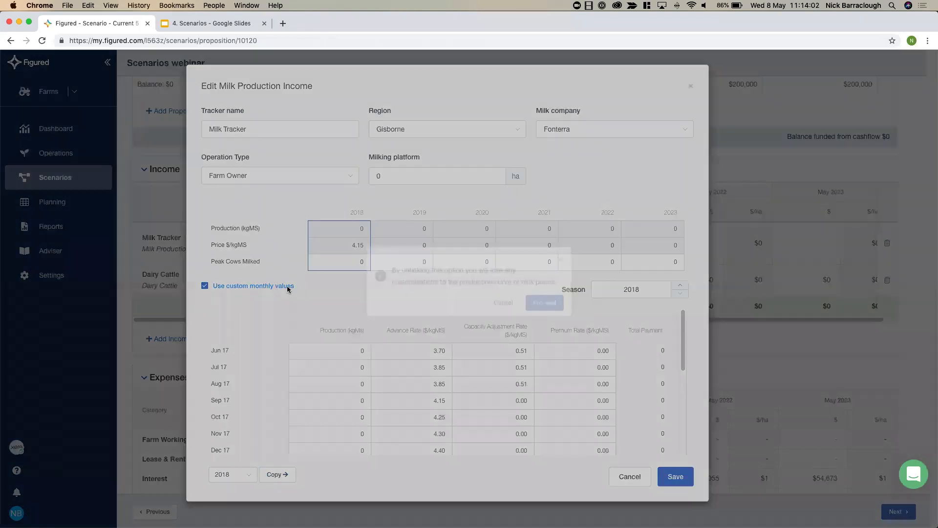
{"action": "left_click", "coordinate": [554, 313]}
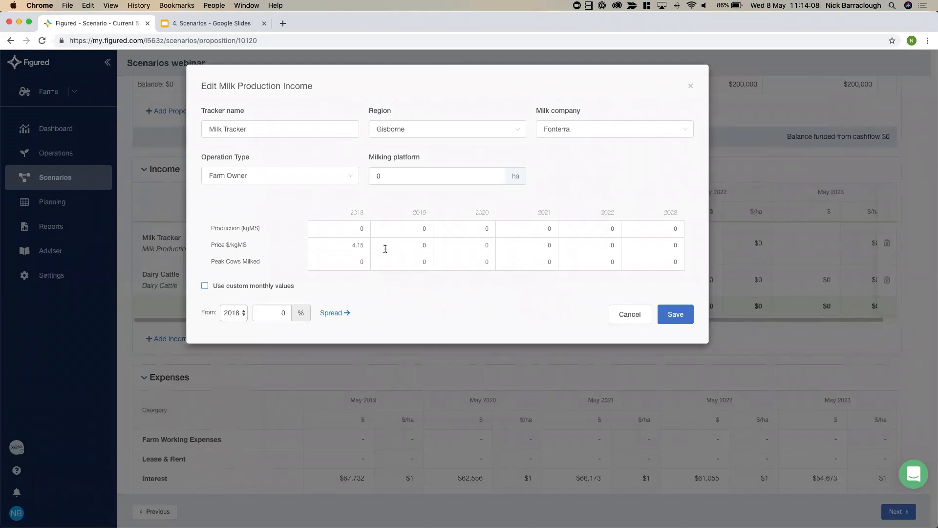
{"action": "left_click", "coordinate": [263, 287]}
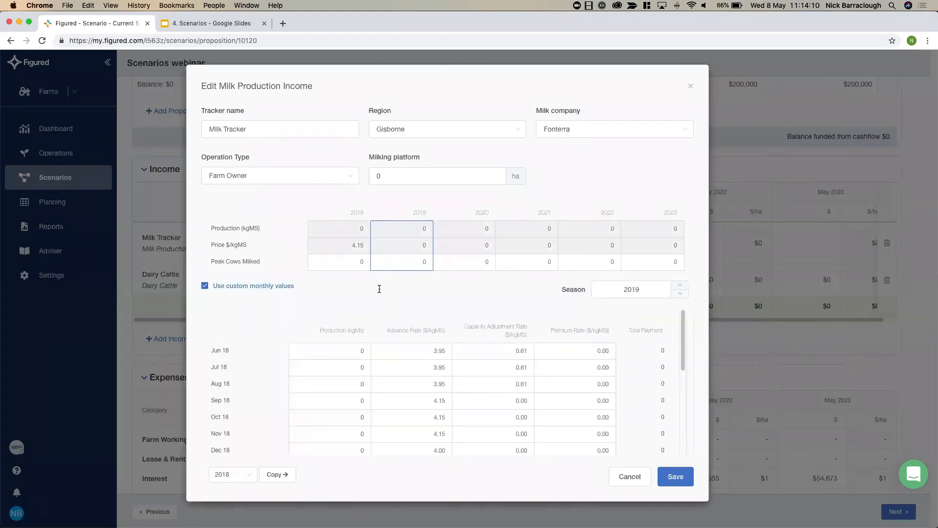
Step: Examine the Milk Tracker's 2019 monthly rates and retrospective payments, try to save it, and cancel the edit
{"action": "scroll", "coordinate": [513, 327], "scroll_direction": "up", "scroll_amount": 3}
{"action": "scroll", "coordinate": [513, 329], "scroll_direction": "down", "scroll_amount": 6}
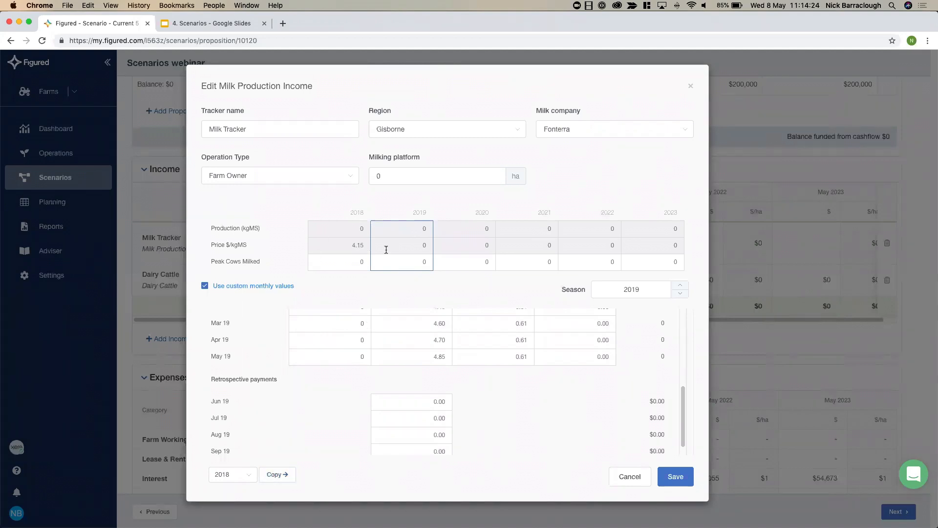
{"action": "left_click", "coordinate": [675, 479]}
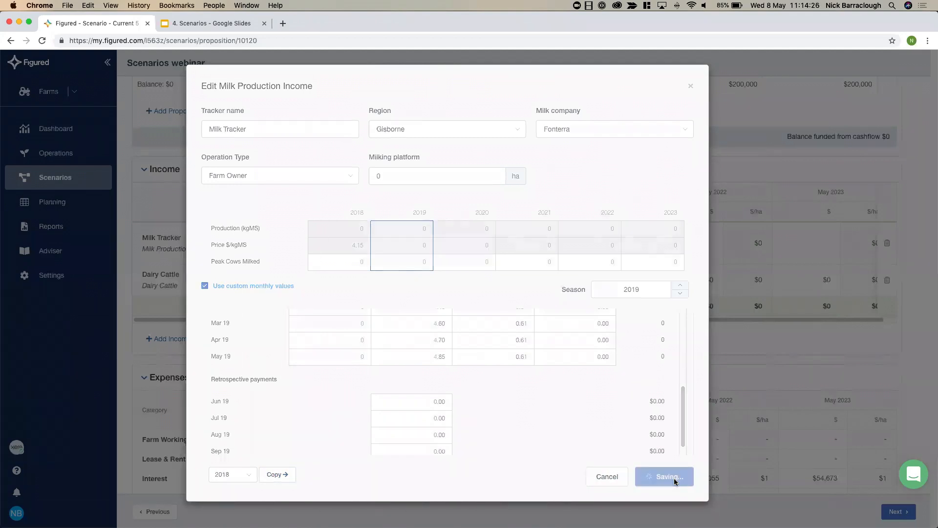
{"action": "left_click", "coordinate": [641, 479]}
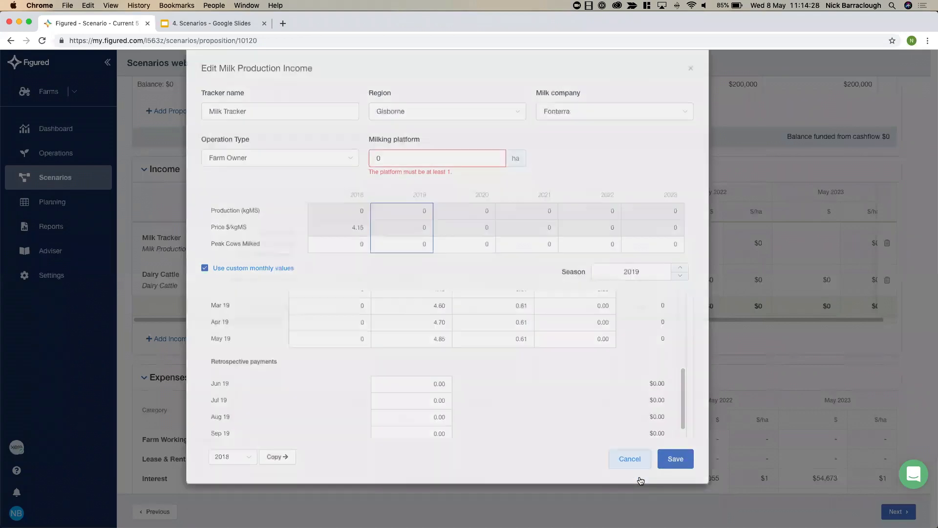
Step: Examine the Dairy Cattle tracker's 2019 stock reconciliation and the MA Cows sale entry, and discard the changes
{"action": "scroll", "coordinate": [373, 310], "scroll_direction": "down", "scroll_amount": 2}
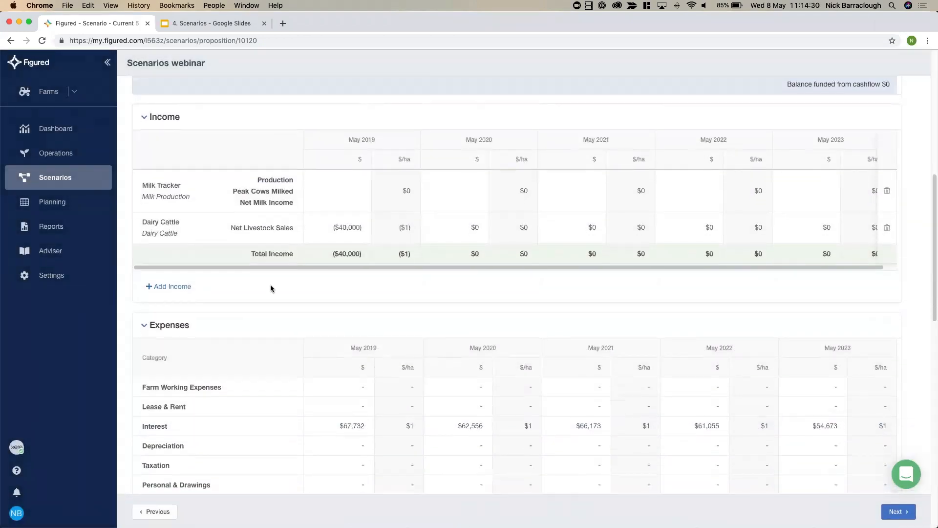
{"action": "left_click", "coordinate": [234, 235]}
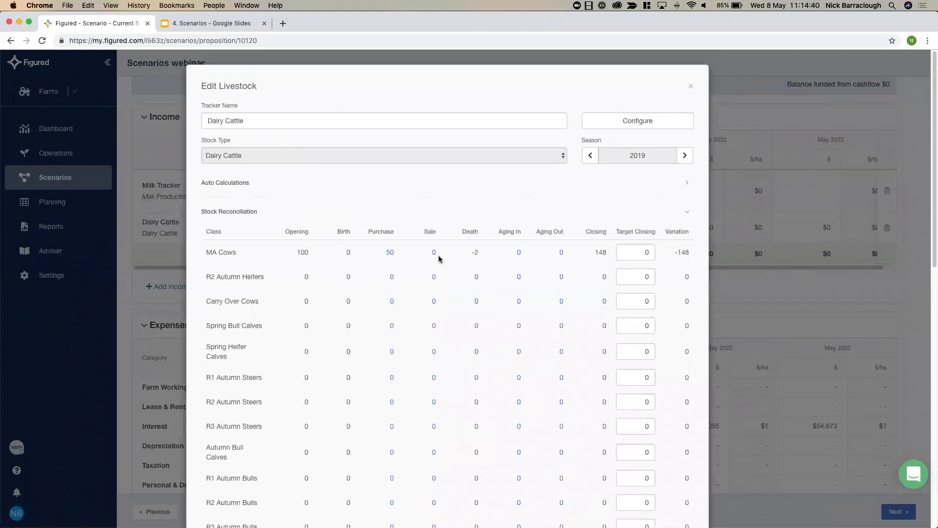
{"action": "scroll", "coordinate": [462, 268], "scroll_direction": "down", "scroll_amount": 3}
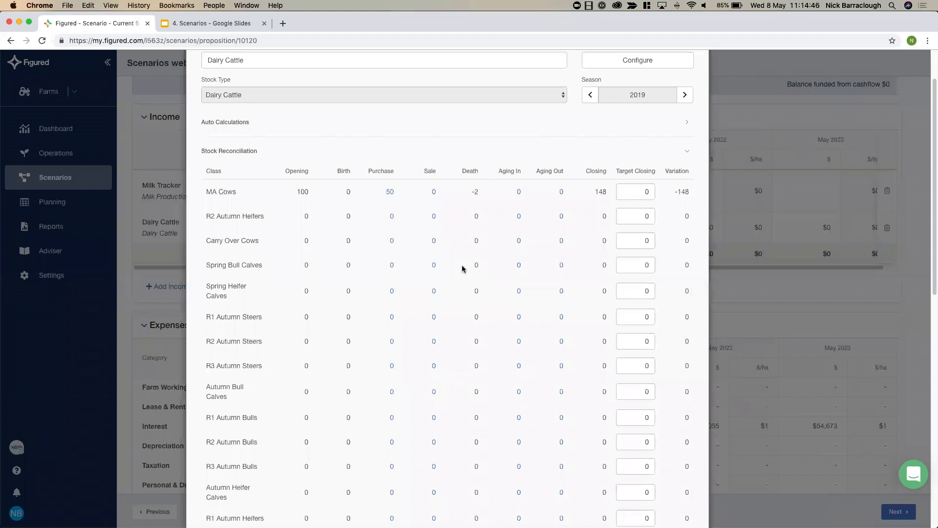
{"action": "left_click", "coordinate": [434, 192]}
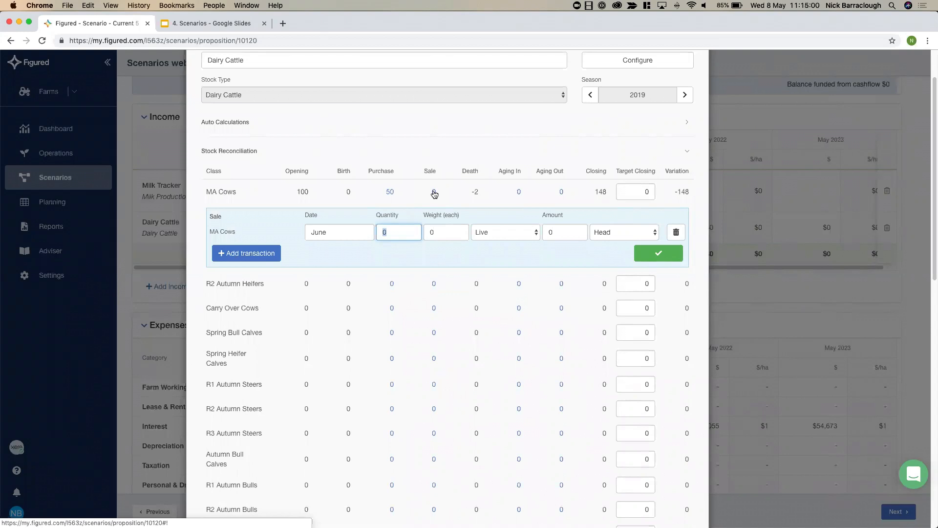
{"action": "left_click", "coordinate": [506, 258]}
{"action": "scroll", "coordinate": [507, 258], "scroll_direction": "down", "scroll_amount": 5}
{"action": "scroll", "coordinate": [507, 258], "scroll_direction": "down", "scroll_amount": 5}
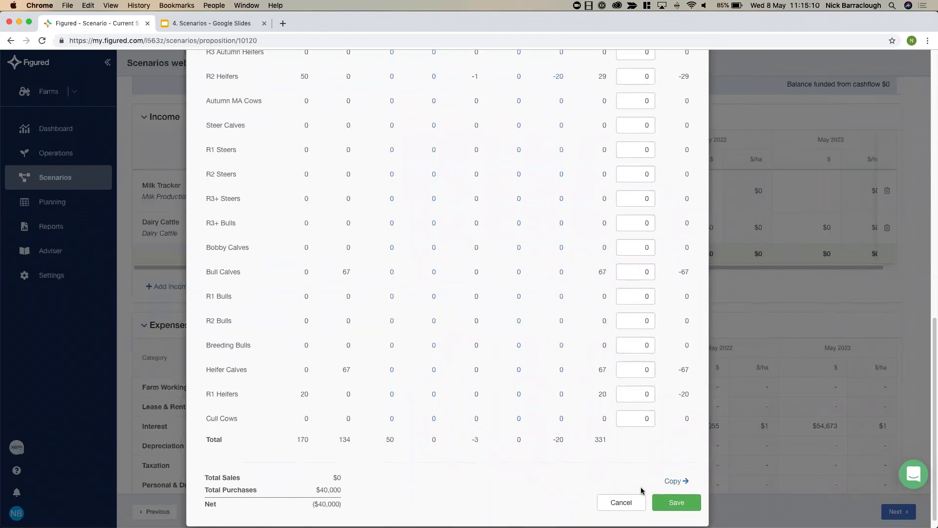
{"action": "left_click", "coordinate": [634, 501]}
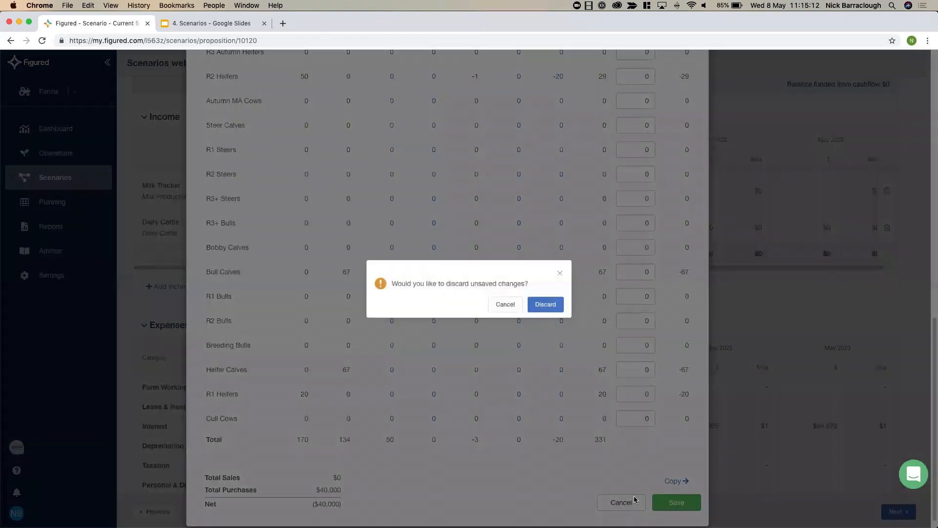
{"action": "left_click", "coordinate": [545, 304]}
{"action": "left_click", "coordinate": [546, 304]}
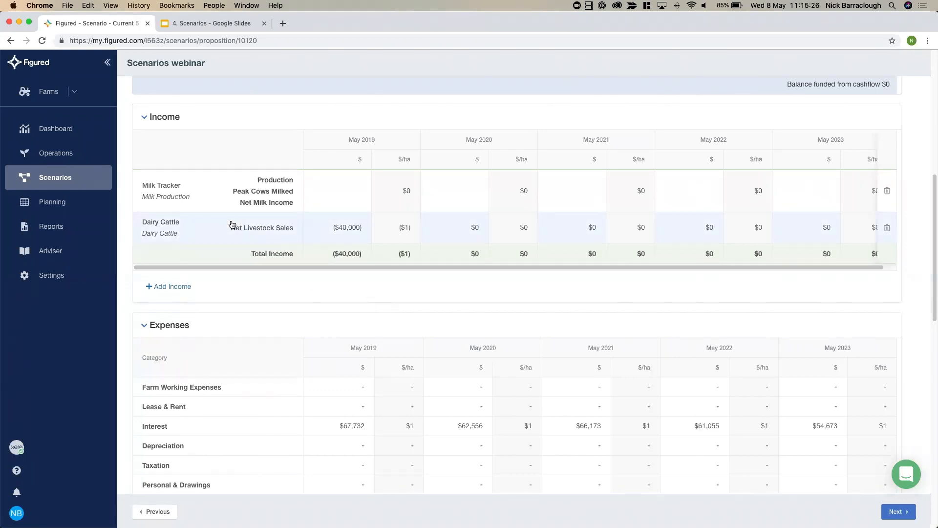
Step: Add other income to the scenario, entering 50000.00 for the Other Income category in 2019
{"action": "left_click", "coordinate": [180, 291]}
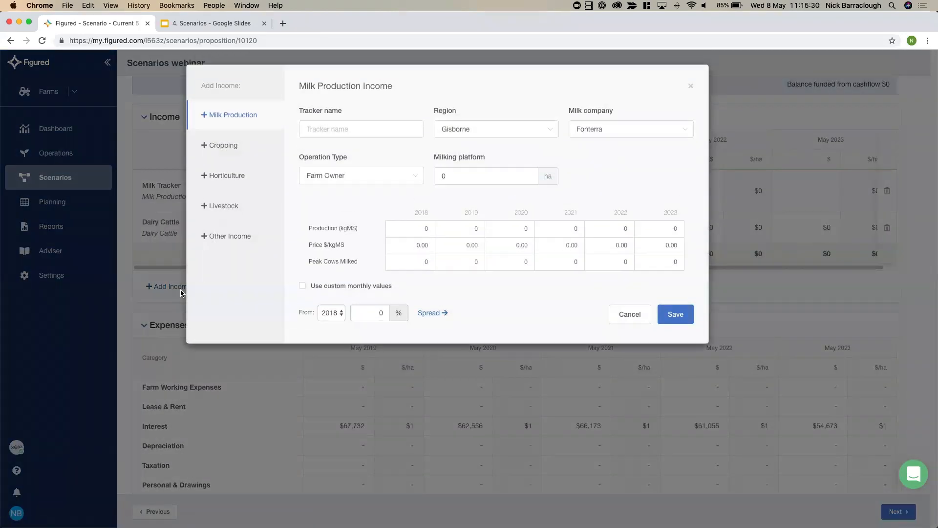
{"action": "left_click", "coordinate": [256, 218]}
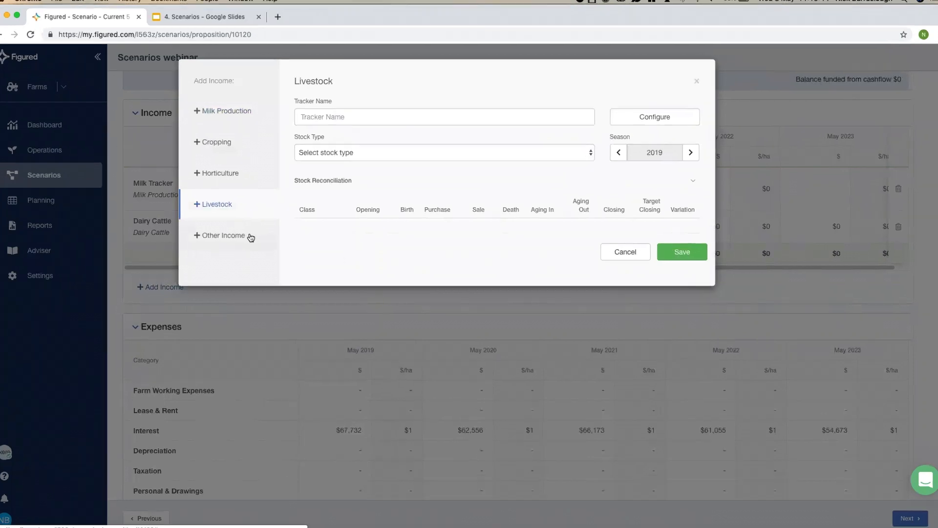
{"action": "left_click", "coordinate": [254, 236]}
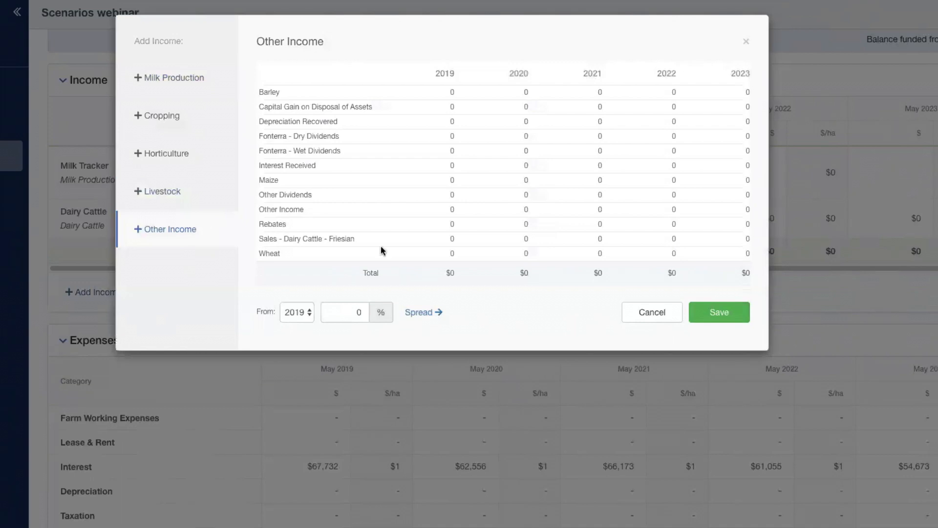
{"action": "left_click", "coordinate": [451, 209]}
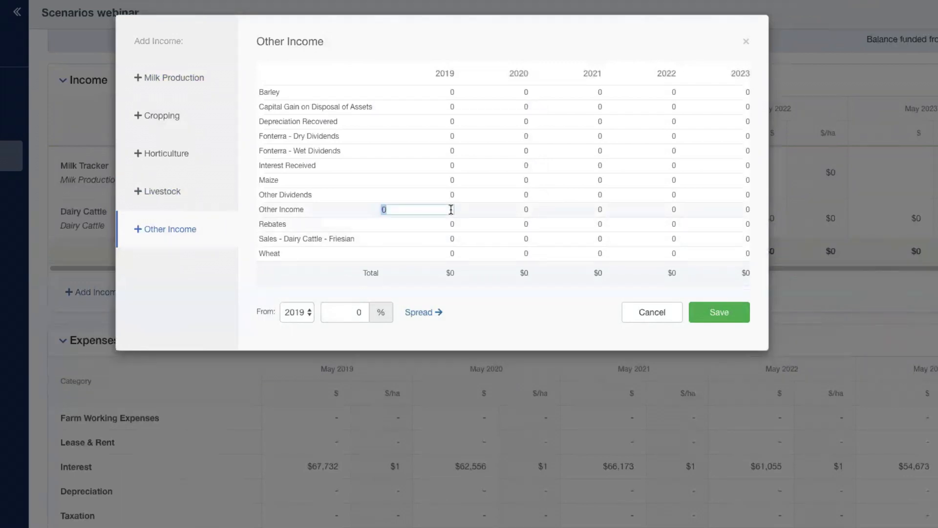
{"action": "type", "text": "50000.00"}
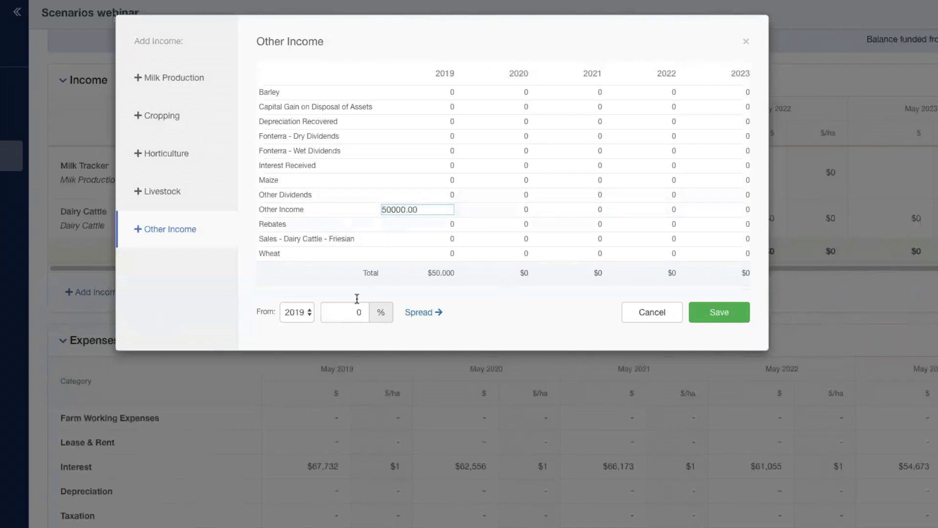
Step: Spread the Other Income amount from 2019 across the following years at a 5% increase and save it
{"action": "left_click", "coordinate": [418, 315]}
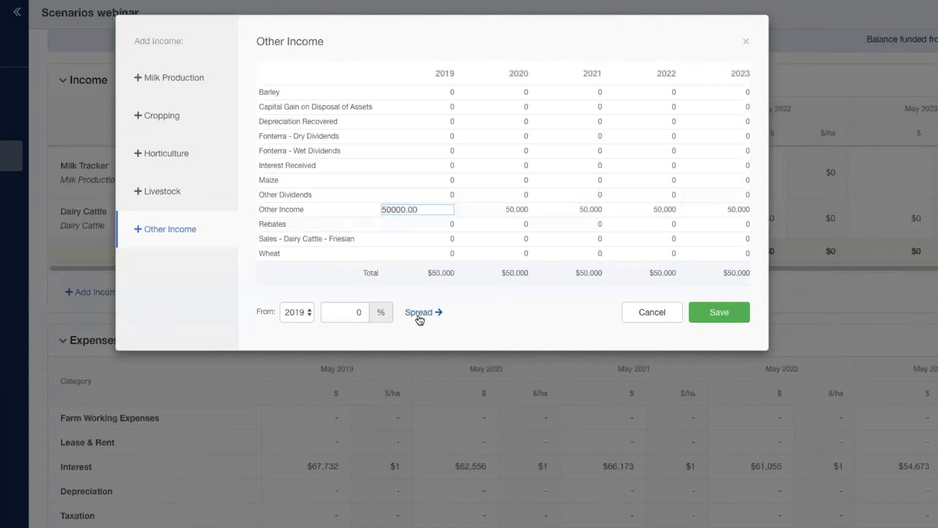
{"action": "left_click", "coordinate": [349, 318]}
{"action": "type", "text": "5"}
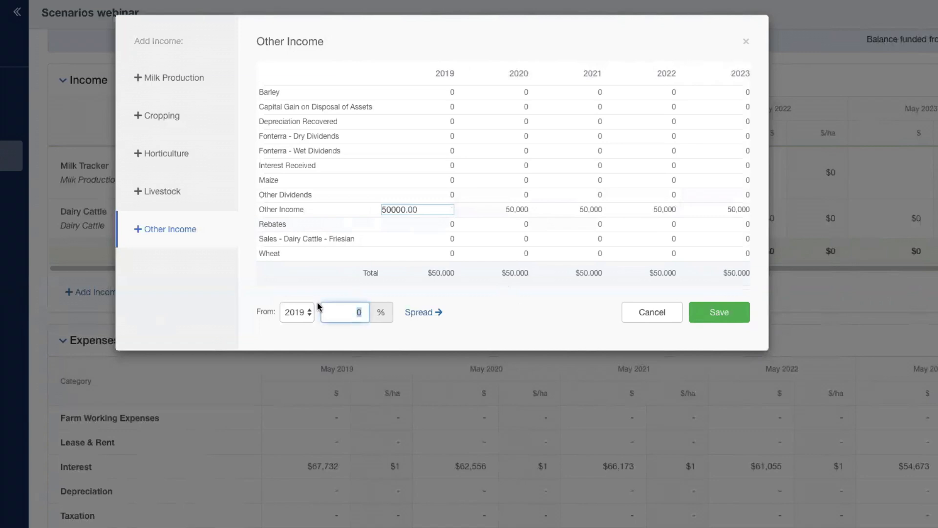
{"action": "left_click", "coordinate": [426, 315]}
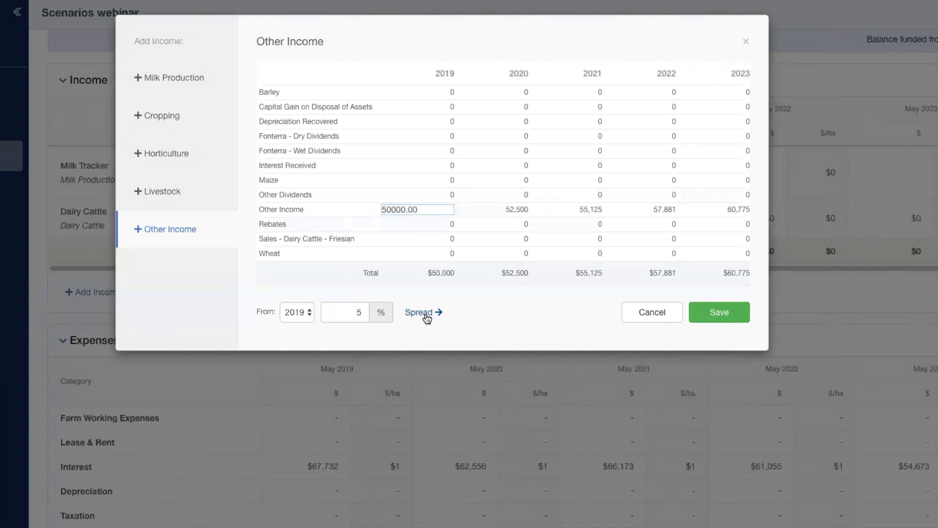
{"action": "left_click", "coordinate": [739, 319]}
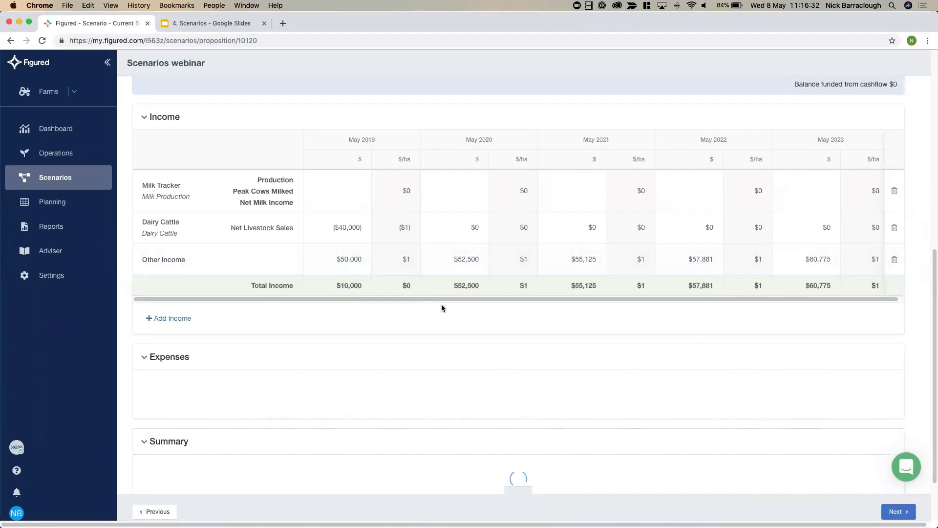
Step: Examine the Farm Working Expenses entry form in $/kgMS, $/cow and $/ha, plus the Lease & Rent and loan interest forms
{"action": "scroll", "coordinate": [443, 308], "scroll_direction": "down", "scroll_amount": 3}
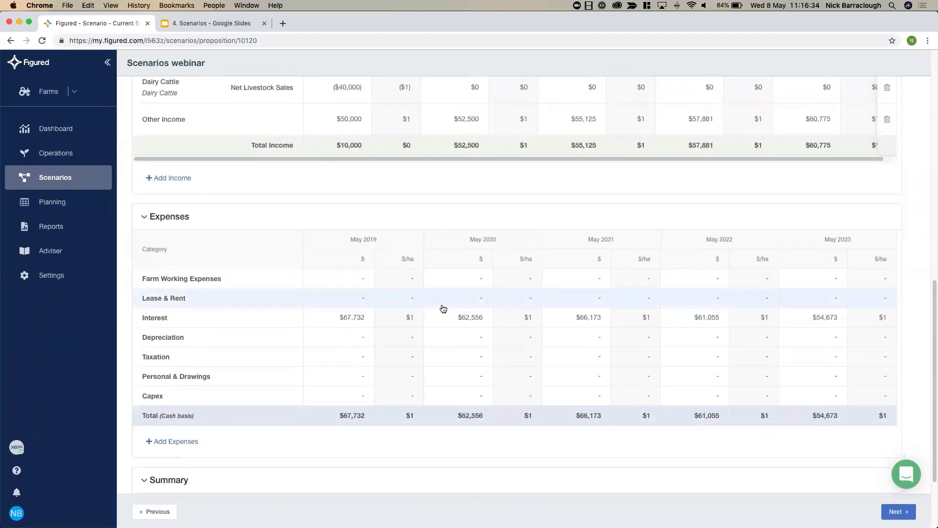
{"action": "scroll", "coordinate": [443, 309], "scroll_direction": "down", "scroll_amount": 1}
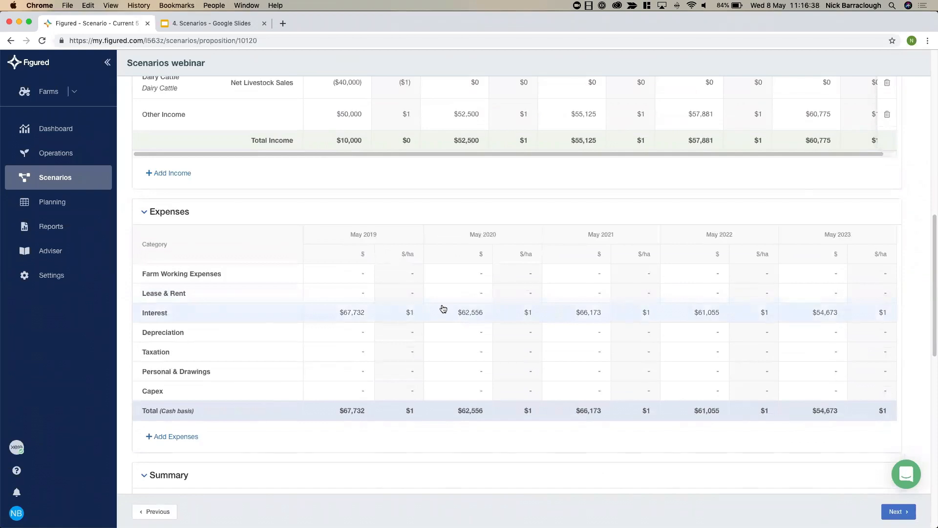
{"action": "left_click", "coordinate": [270, 280]}
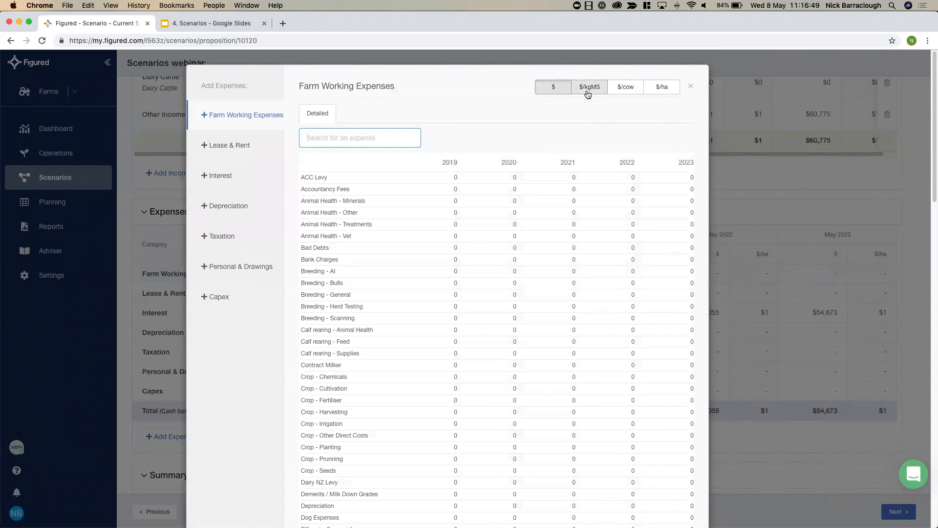
{"action": "left_click", "coordinate": [588, 91]}
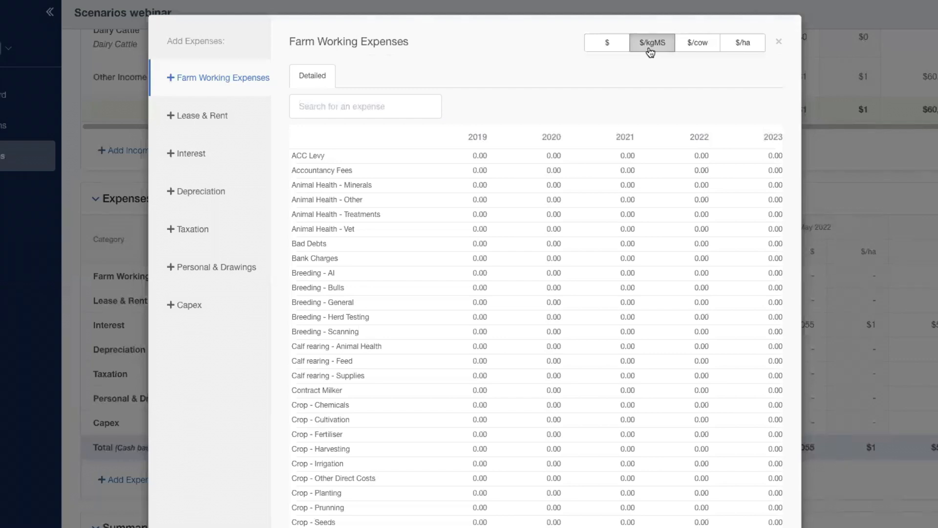
{"action": "left_click", "coordinate": [689, 49]}
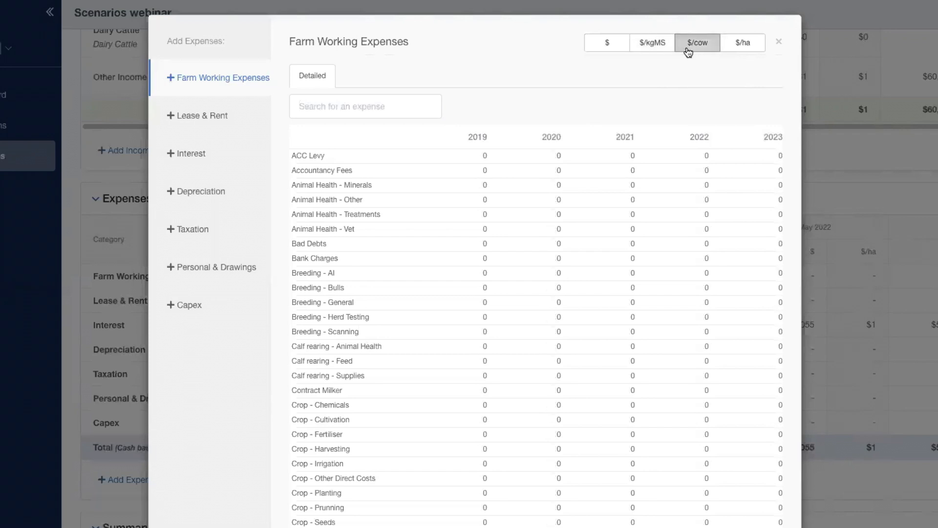
{"action": "left_click", "coordinate": [753, 48]}
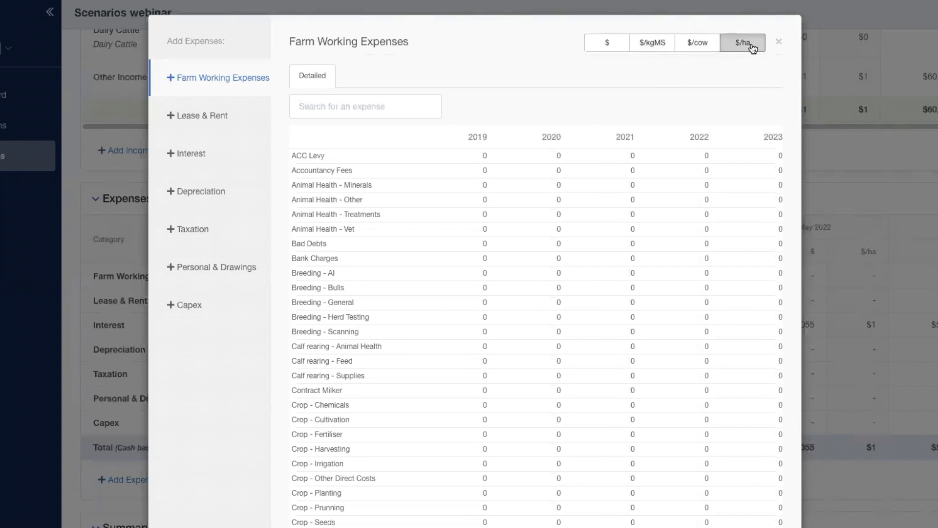
{"action": "left_click", "coordinate": [399, 108]}
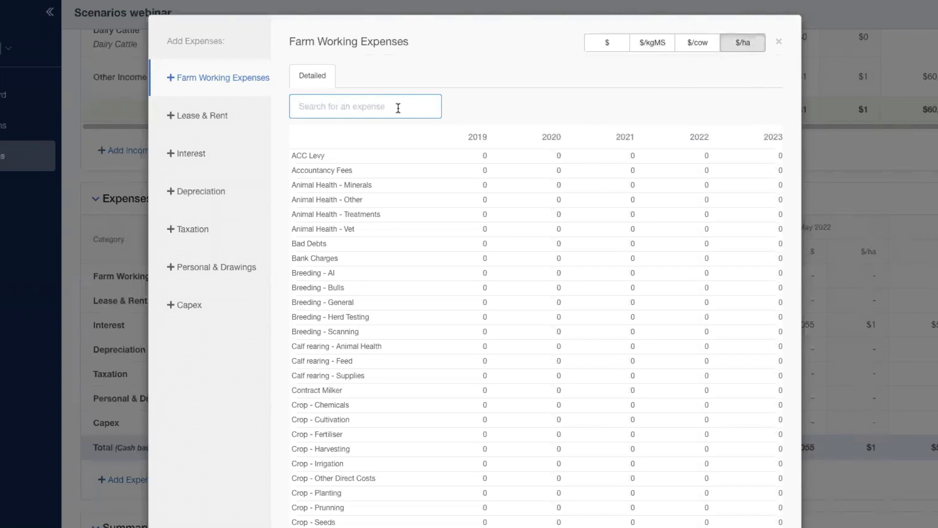
{"action": "left_click", "coordinate": [246, 127]}
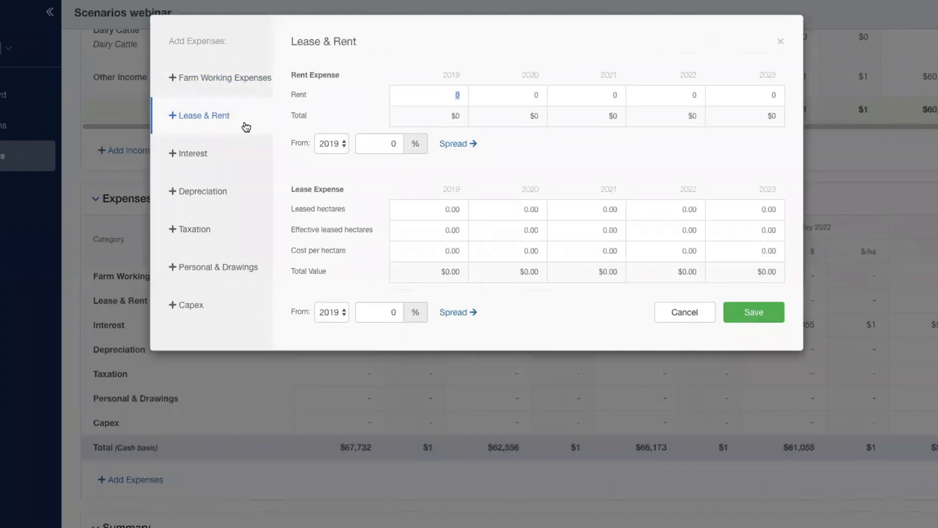
{"action": "left_click", "coordinate": [246, 168]}
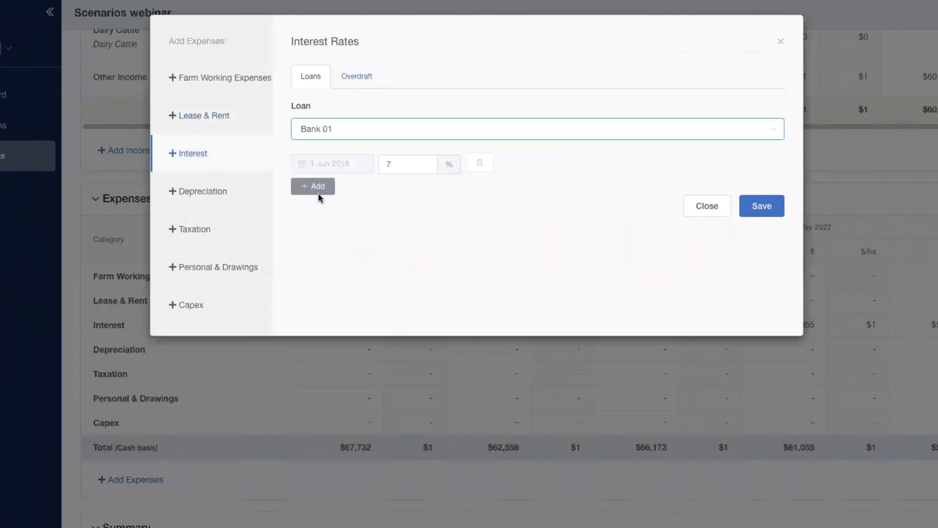
Step: Enter an overdraft facility limit of 50000 for every year from 2019 to 2023 in the interest expenses
{"action": "left_click", "coordinate": [360, 81]}
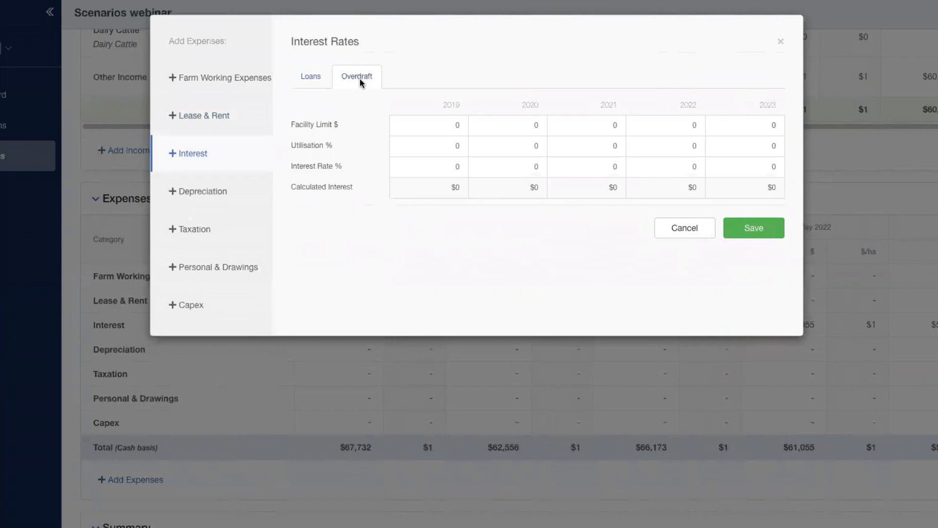
{"action": "left_click", "coordinate": [447, 128]}
{"action": "type", "text": "50000"}
{"action": "left_click", "coordinate": [508, 130]}
{"action": "type", "text": "50000"}
{"action": "key", "text": "Tab"}
{"action": "type", "text": "50000"}
{"action": "key", "text": "Tab"}
{"action": "type", "text": "50000"}
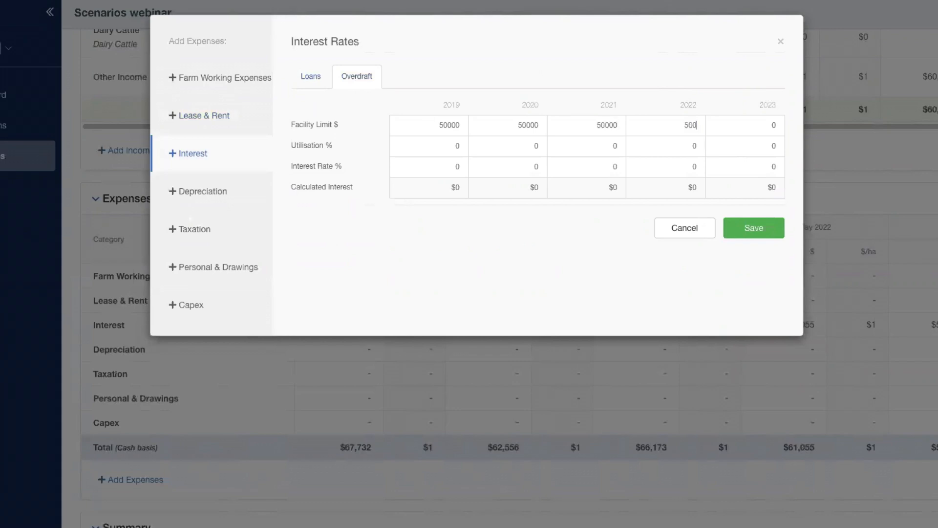
{"action": "key", "text": "Tab"}
{"action": "type", "text": "50000"}
Step: Look through the Depreciation, Taxation, Personal & Drawings and Capex expense forms, and cancel adding expenses
{"action": "left_click", "coordinate": [235, 203]}
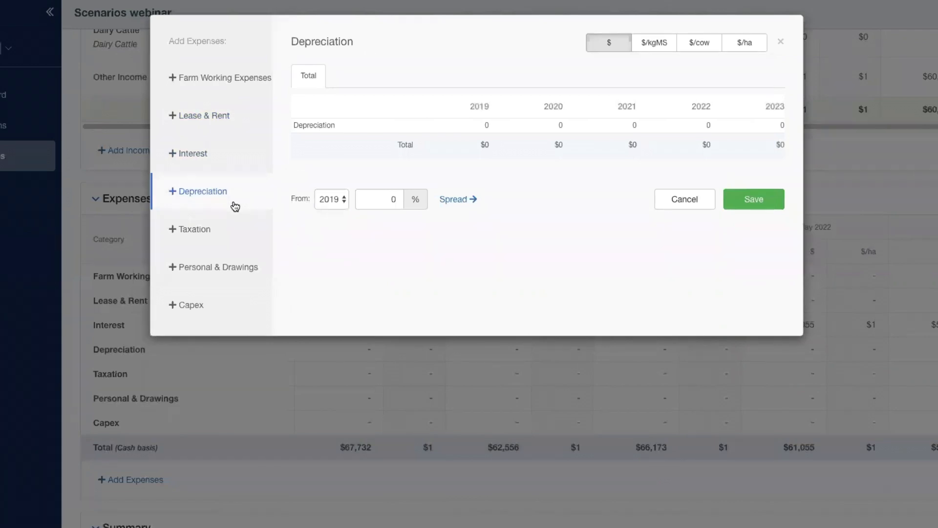
{"action": "left_click", "coordinate": [233, 230]}
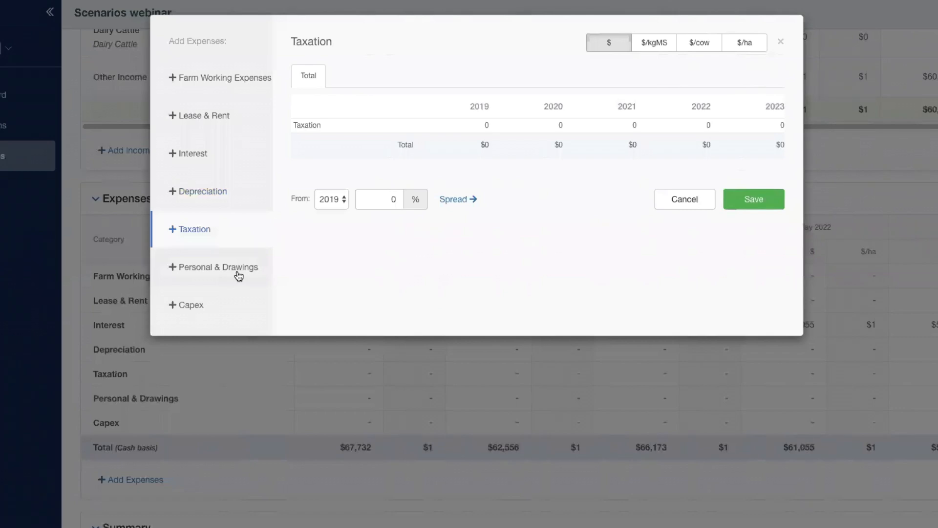
{"action": "left_click", "coordinate": [238, 275]}
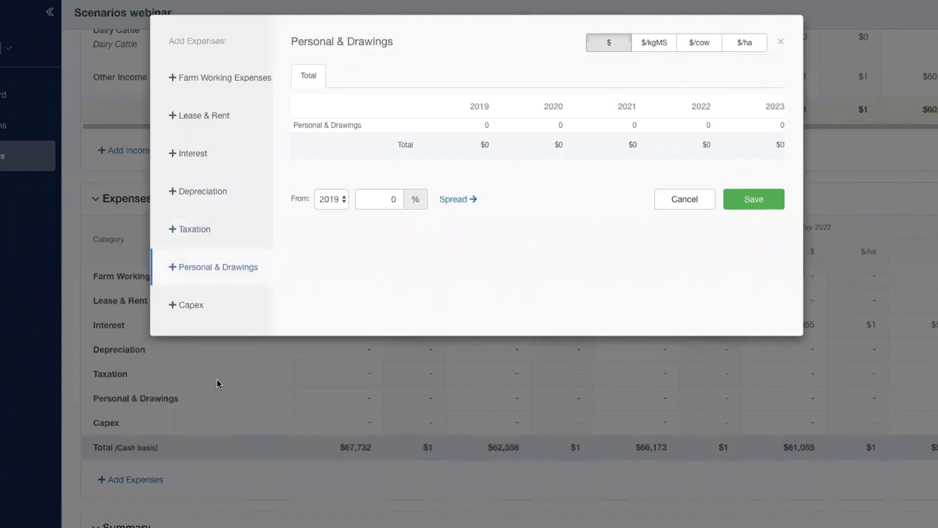
{"action": "left_click", "coordinate": [219, 314]}
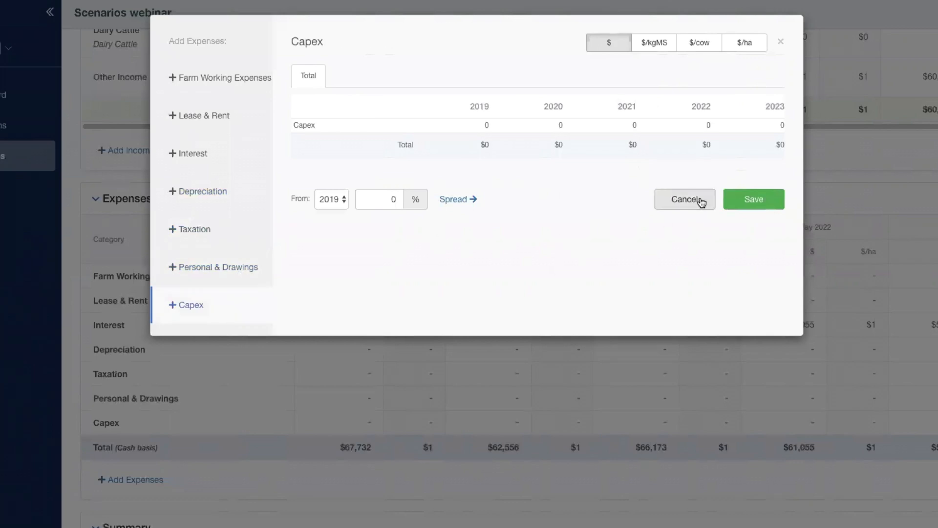
{"action": "left_click", "coordinate": [700, 201]}
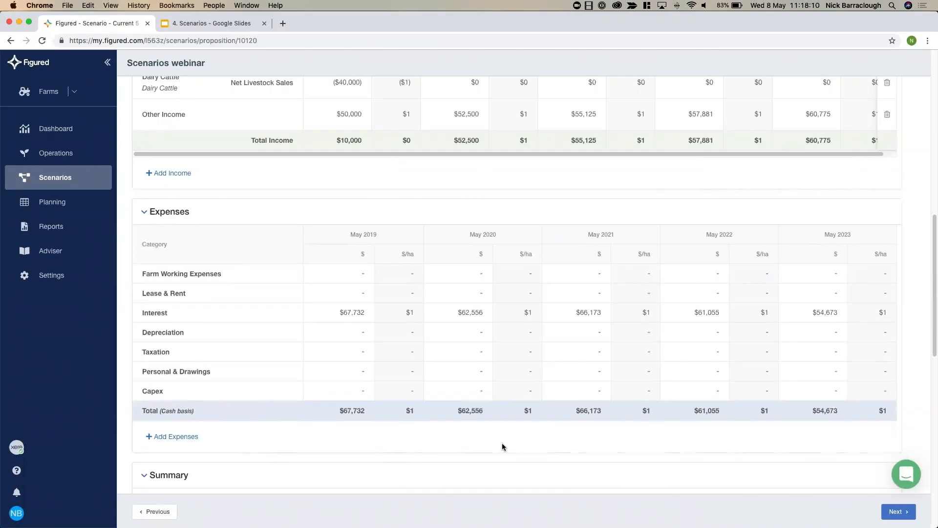
Step: Examine the proposition's farm summary, cash-basis financial summary and ratios for May 2019 to May 2023
{"action": "scroll", "coordinate": [503, 447], "scroll_direction": "down", "scroll_amount": 10}
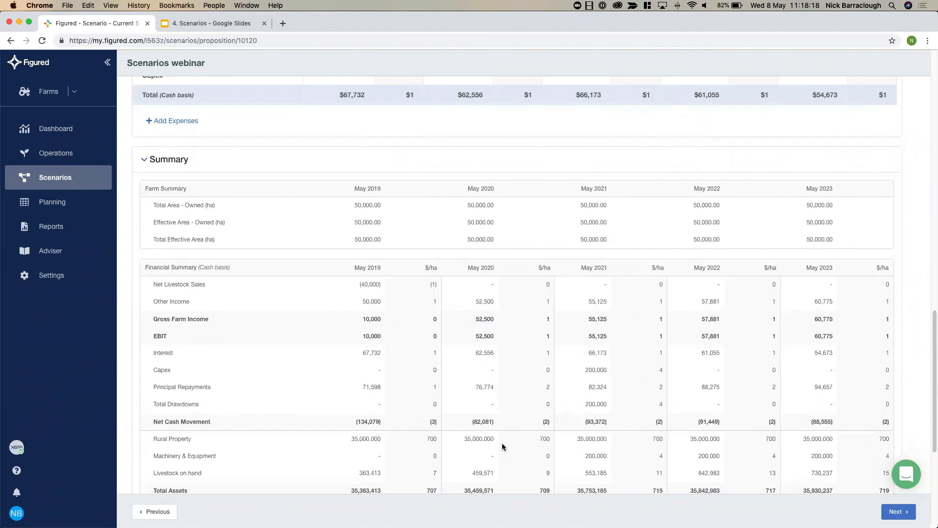
{"action": "scroll", "coordinate": [502, 443], "scroll_direction": "down", "scroll_amount": 2}
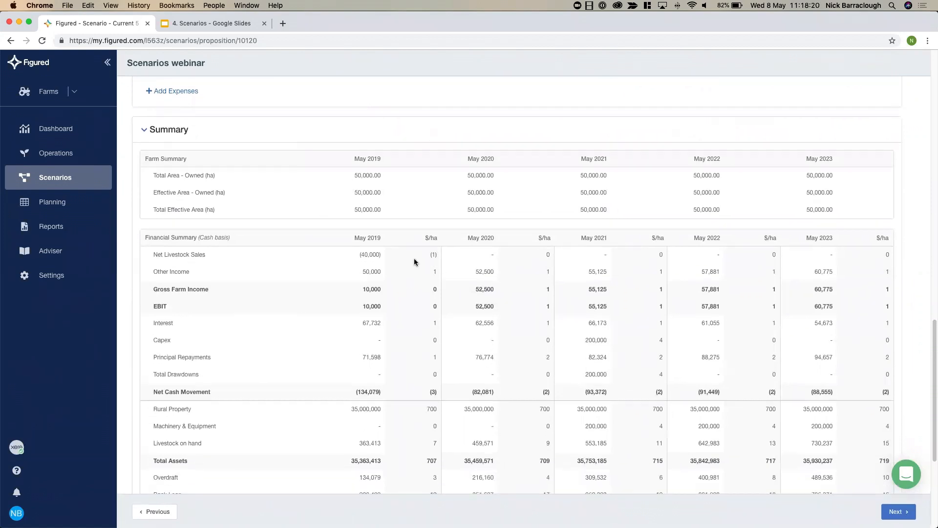
{"action": "scroll", "coordinate": [408, 267], "scroll_direction": "down", "scroll_amount": 1}
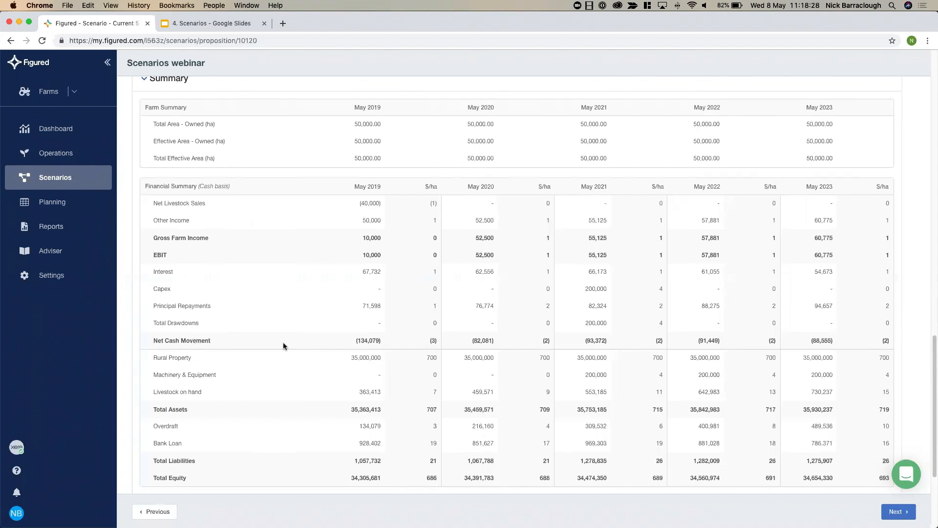
{"action": "scroll", "coordinate": [348, 353], "scroll_direction": "down", "scroll_amount": 2}
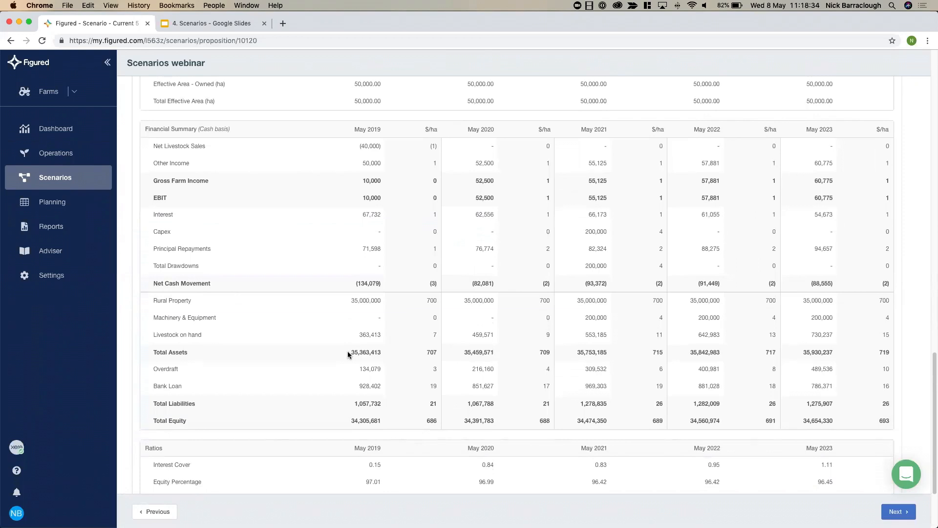
{"action": "scroll", "coordinate": [348, 352], "scroll_direction": "down", "scroll_amount": 4}
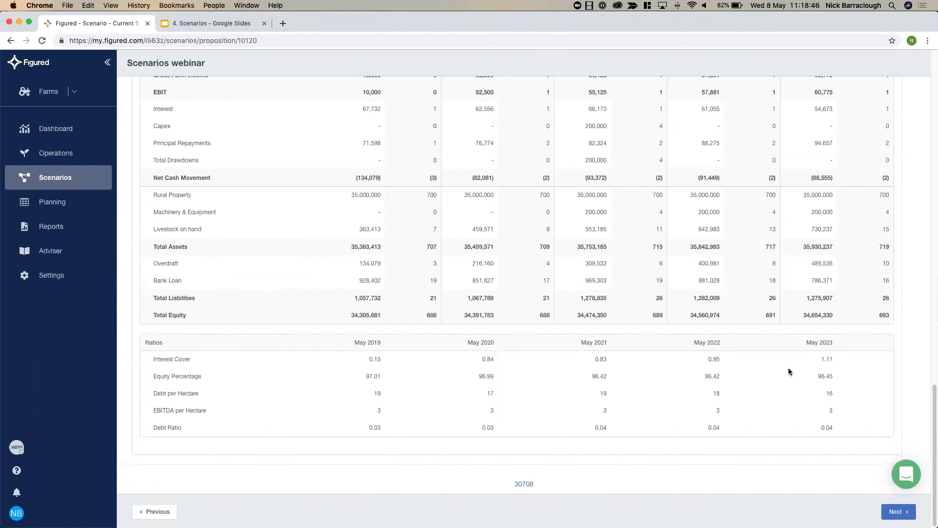
Step: Advance the scenario to its Reports stage, expand the Indicators, and examine the summary report and indicator charts
{"action": "left_click", "coordinate": [899, 512]}
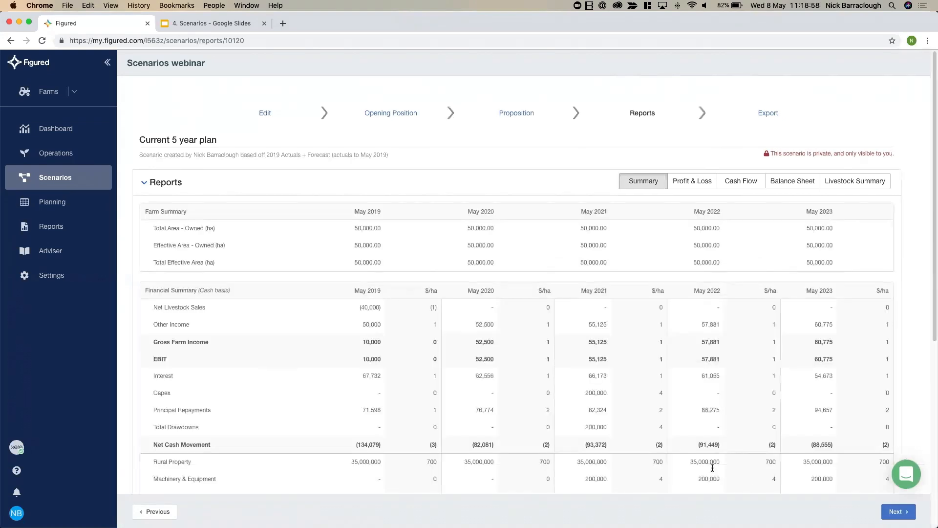
{"action": "scroll", "coordinate": [559, 381], "scroll_direction": "down", "scroll_amount": 5}
{"action": "scroll", "coordinate": [558, 381], "scroll_direction": "down", "scroll_amount": 2}
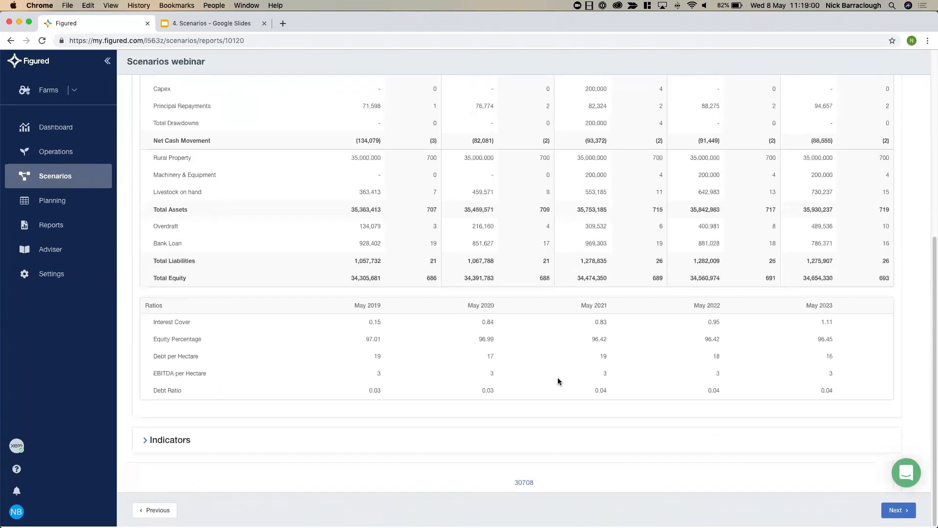
{"action": "left_click", "coordinate": [145, 445]}
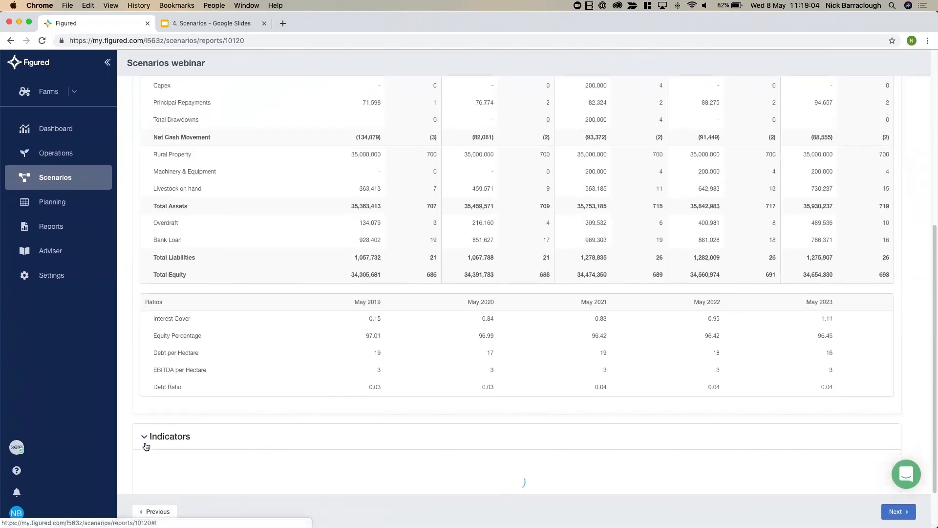
{"action": "scroll", "coordinate": [146, 446], "scroll_direction": "down", "scroll_amount": 2}
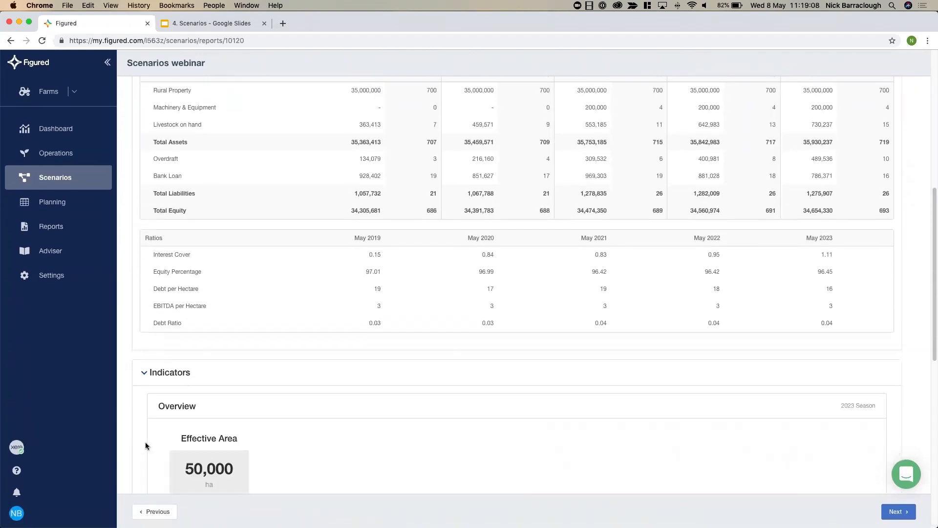
{"action": "scroll", "coordinate": [536, 337], "scroll_direction": "down", "scroll_amount": 5}
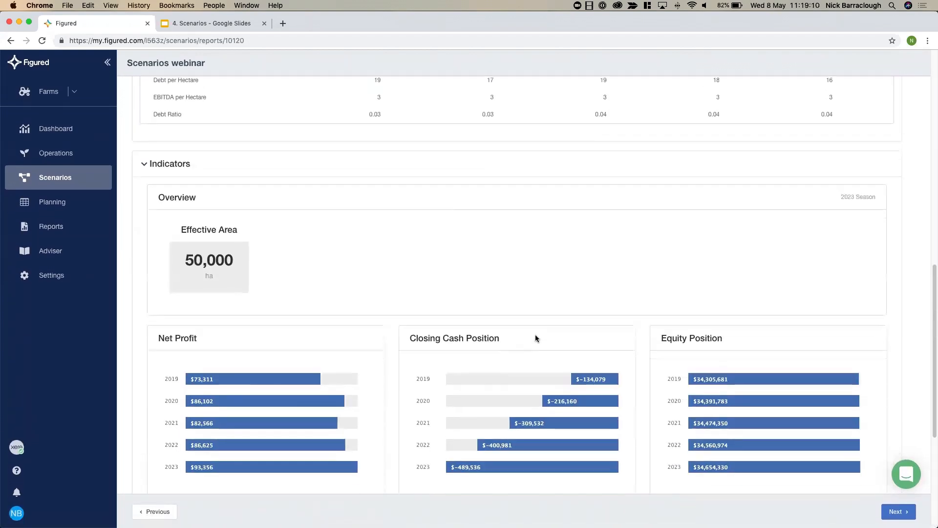
{"action": "scroll", "coordinate": [535, 337], "scroll_direction": "down", "scroll_amount": 1}
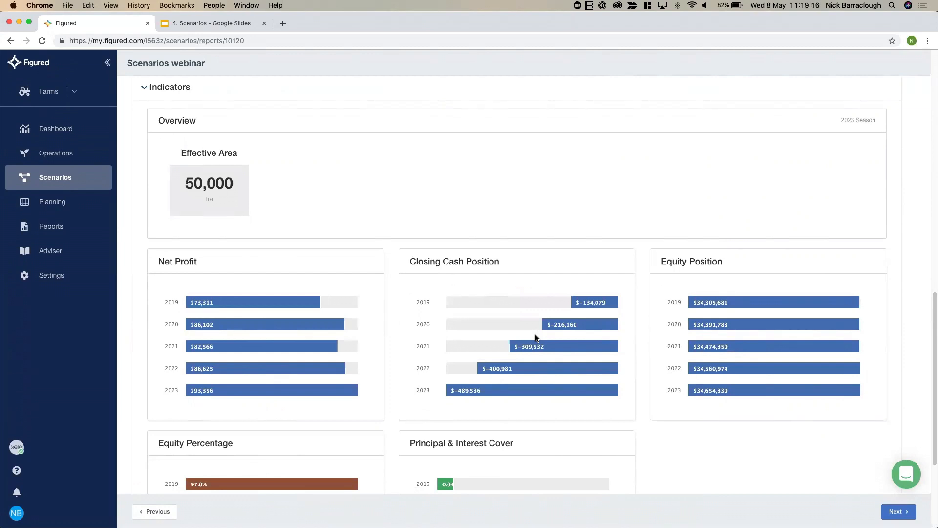
{"action": "scroll", "coordinate": [535, 337], "scroll_direction": "down", "scroll_amount": 5}
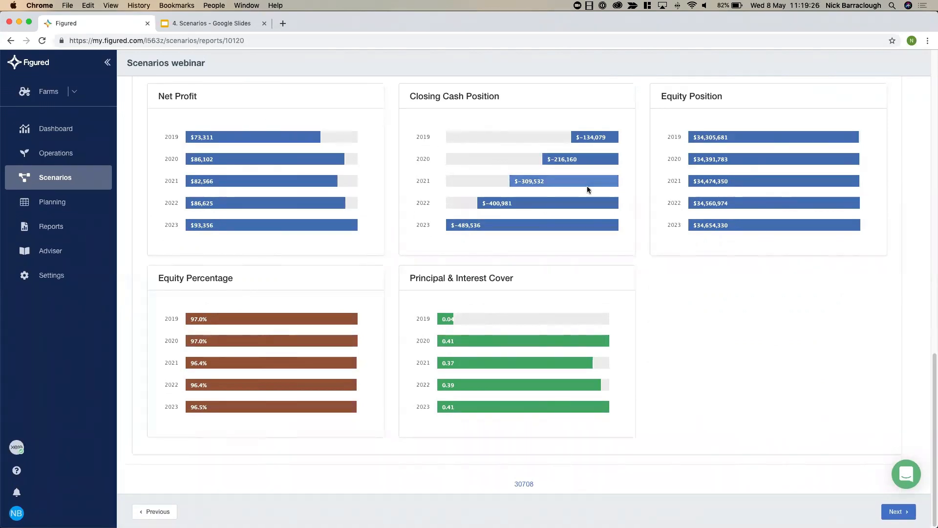
{"action": "scroll", "coordinate": [587, 188], "scroll_direction": "up", "scroll_amount": 10}
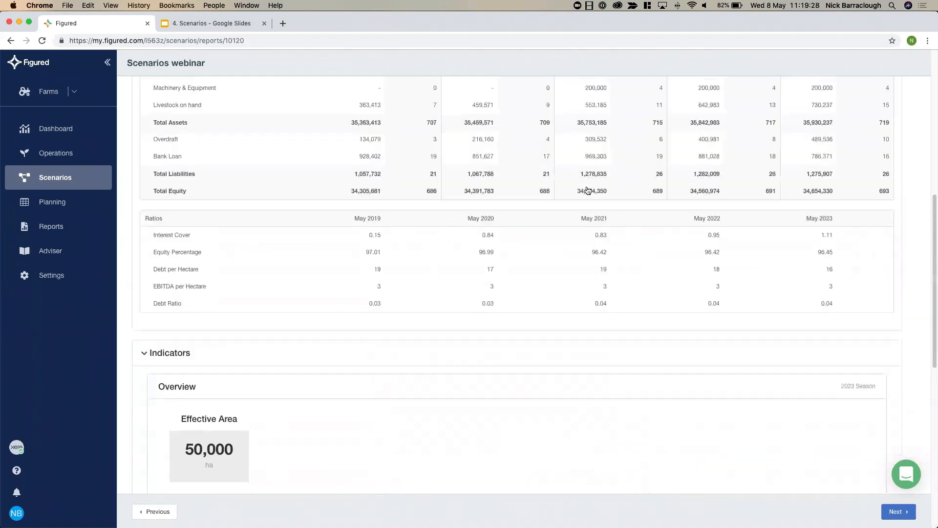
{"action": "scroll", "coordinate": [587, 188], "scroll_direction": "up", "scroll_amount": 8}
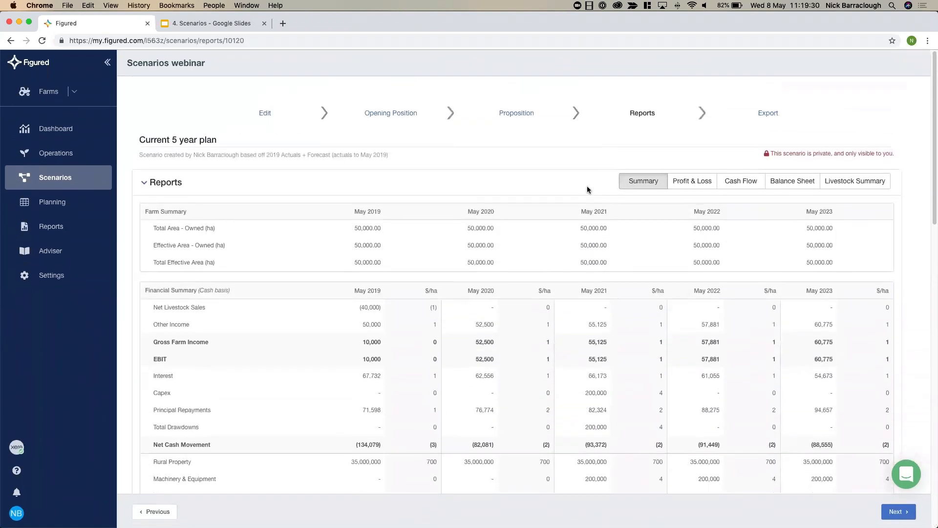
Step: Examine the scenario's Profit & Loss, Cash Flow and Balance Sheet reports
{"action": "left_click", "coordinate": [705, 192]}
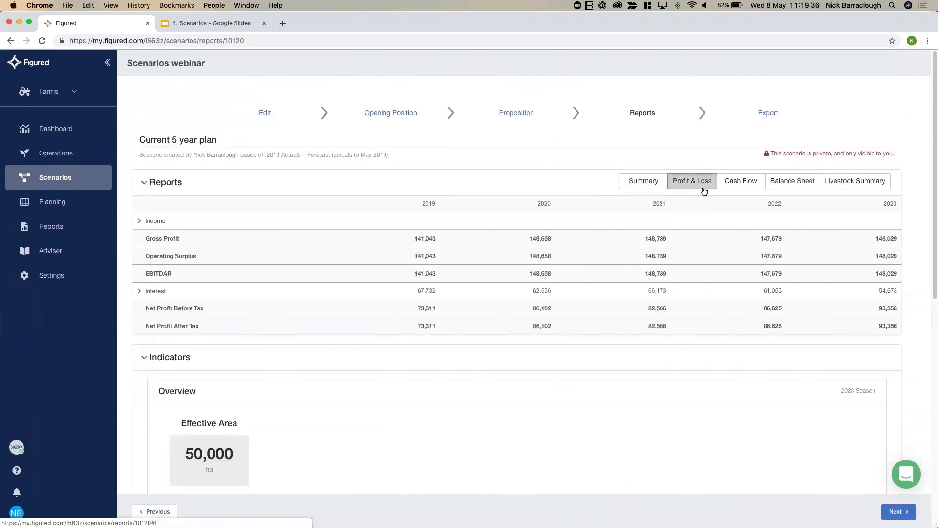
{"action": "left_click", "coordinate": [743, 188]}
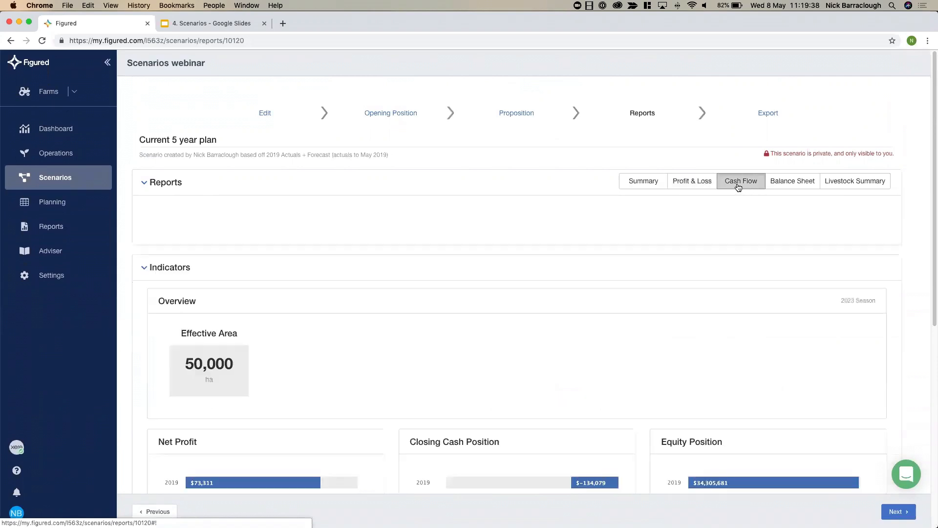
{"action": "left_click", "coordinate": [795, 191]}
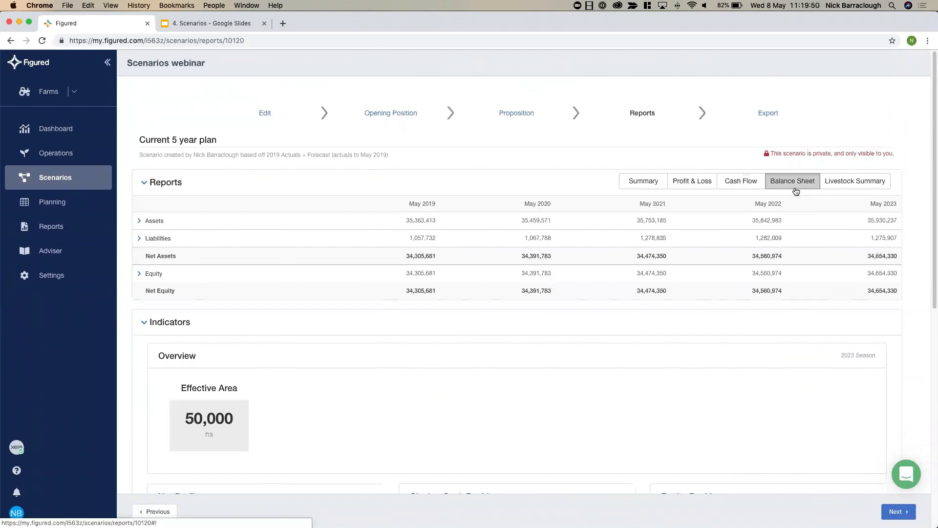
Step: Advance the scenario to its Export stage and mark it as complete
{"action": "left_click", "coordinate": [770, 115]}
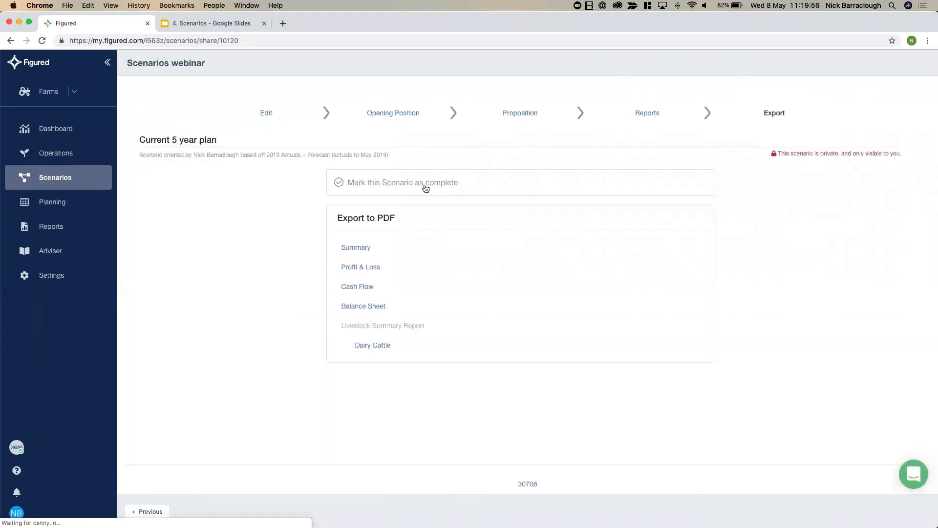
{"action": "left_click", "coordinate": [426, 188]}
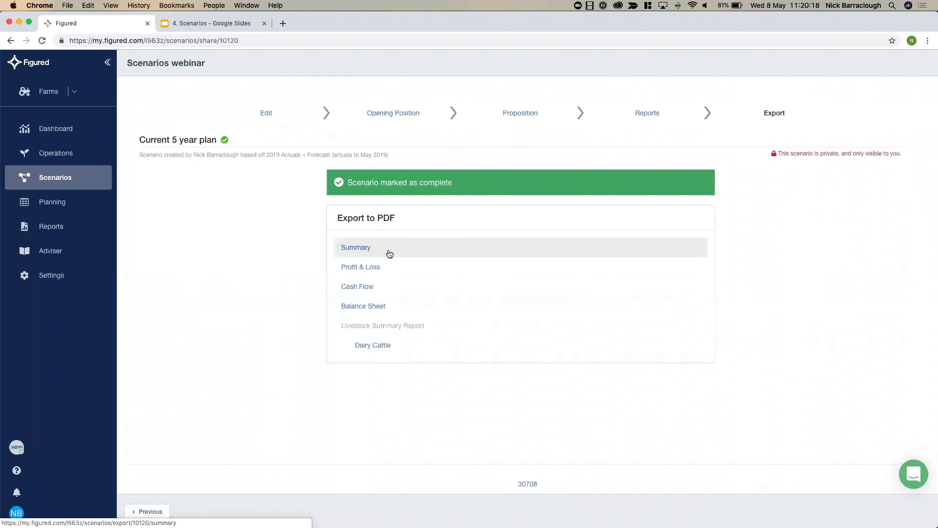
Step: Start a copy of the Current 5 year plan scenario, named "Current 5 year plan - ambitious" and described as "If we change everything!"
{"action": "left_click", "coordinate": [66, 190]}
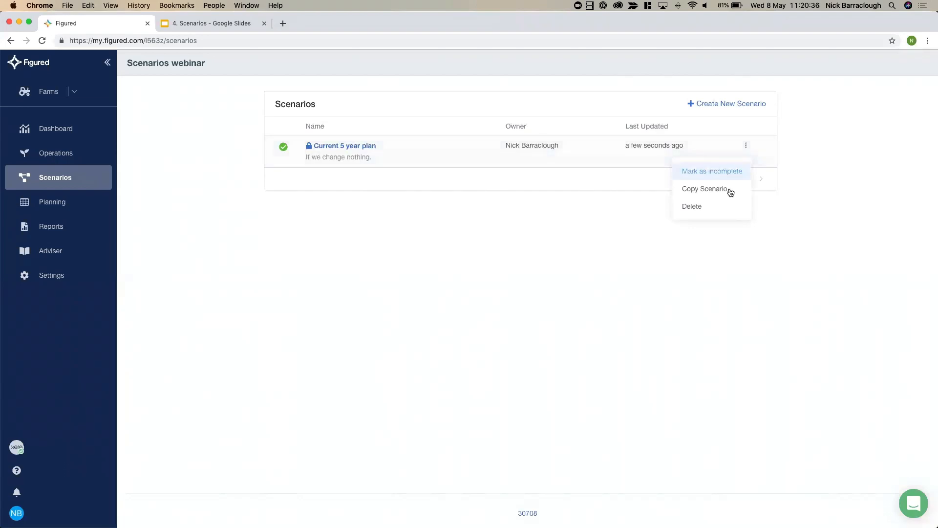
{"action": "left_click", "coordinate": [731, 194]}
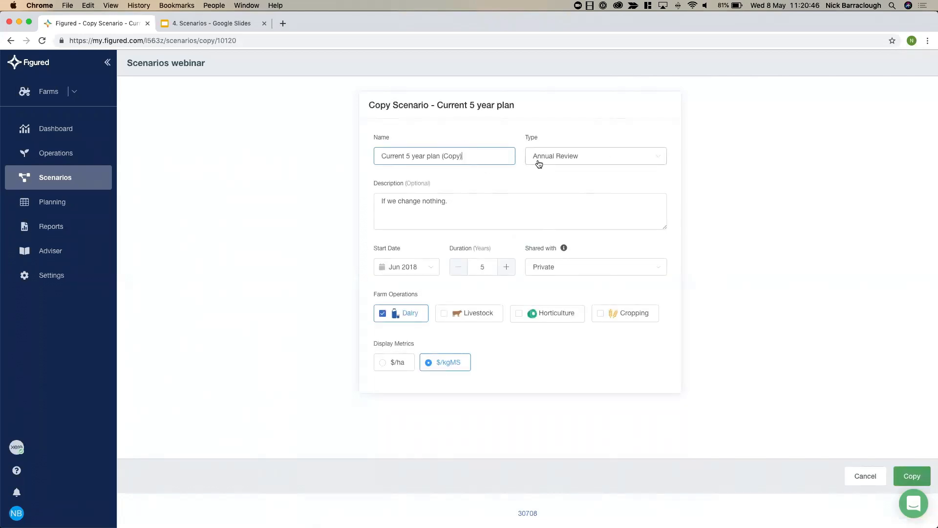
{"action": "left_click", "coordinate": [520, 201]}
{"action": "left_click_drag", "start_coordinate": [471, 156], "coordinate": [441, 156]}
{"action": "type", "text": "- ambitious"}
{"action": "left_click_drag", "start_coordinate": [488, 204], "coordinate": [422, 202]}
{"action": "type", "text": "everything"}
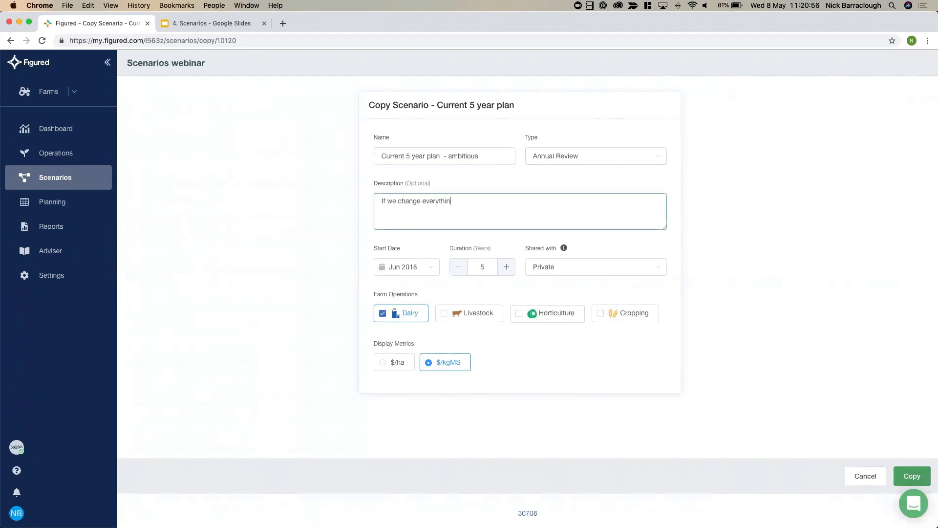
{"action": "left_click", "coordinate": [725, 308]}
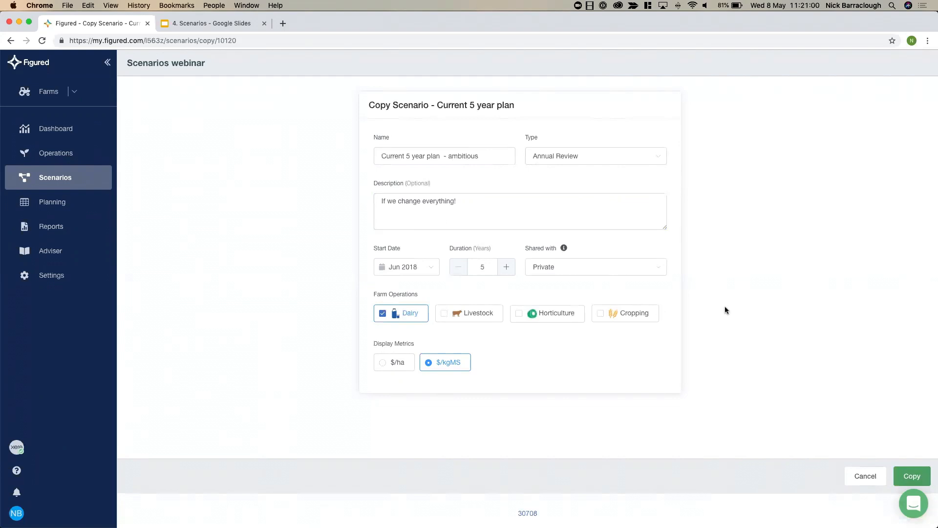
Step: Check the sharing, start date and duration options, keep Private, Jun 2018 and 5 years, and create the scenario copy
{"action": "left_click", "coordinate": [655, 272]}
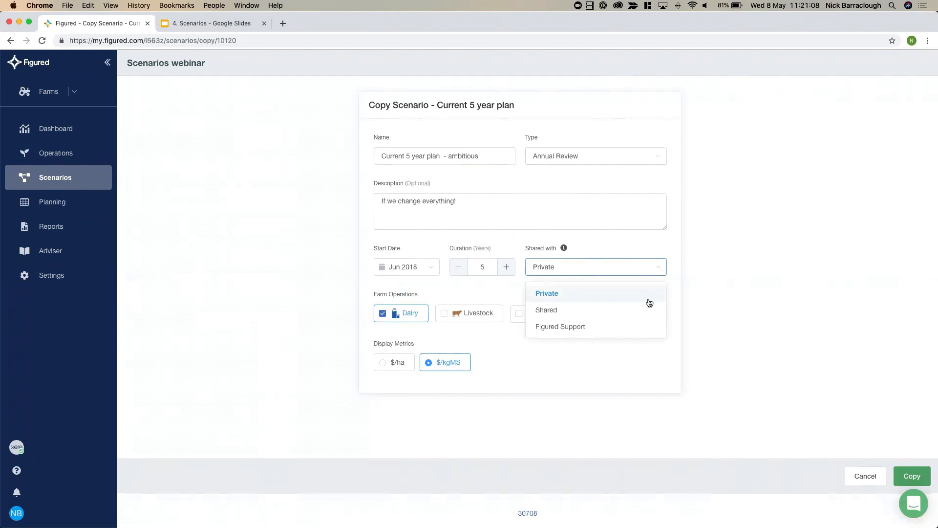
{"action": "left_click", "coordinate": [693, 277]}
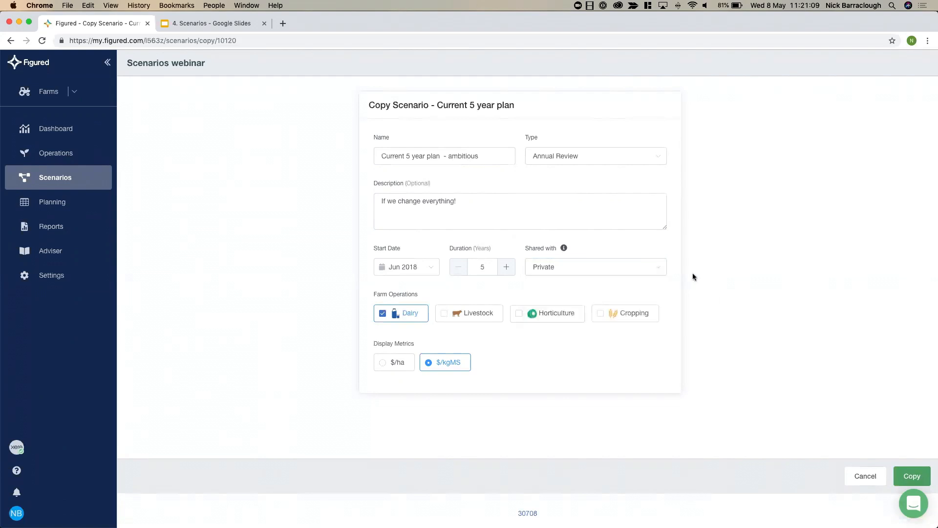
{"action": "left_click", "coordinate": [421, 272]}
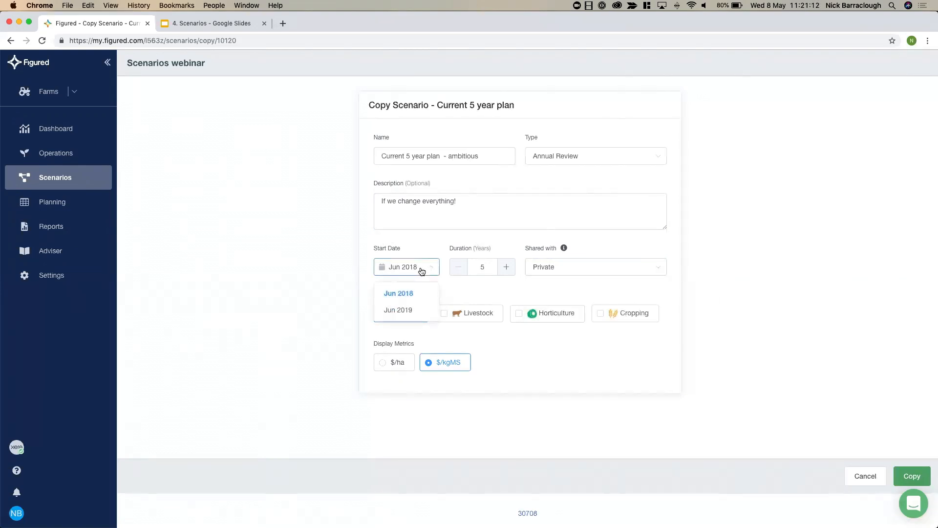
{"action": "left_click", "coordinate": [509, 272]}
{"action": "left_click", "coordinate": [511, 275]}
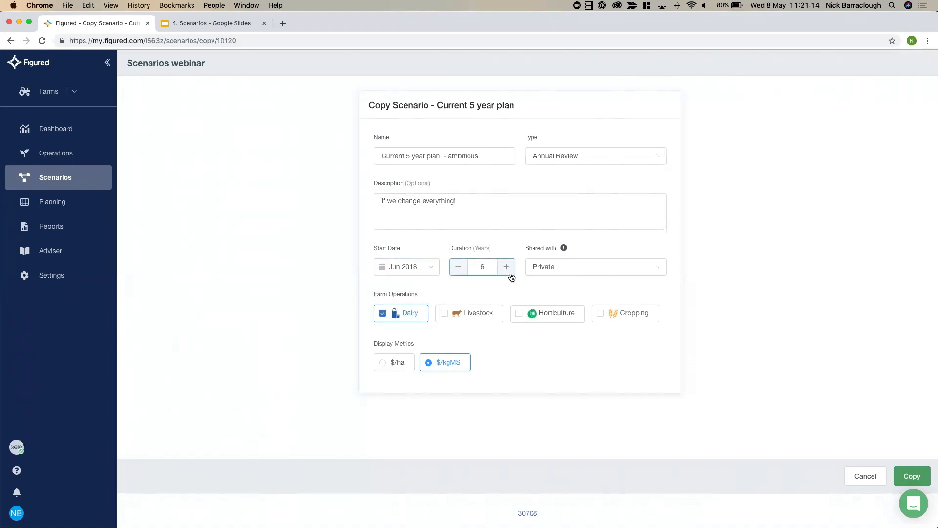
{"action": "left_click", "coordinate": [458, 275]}
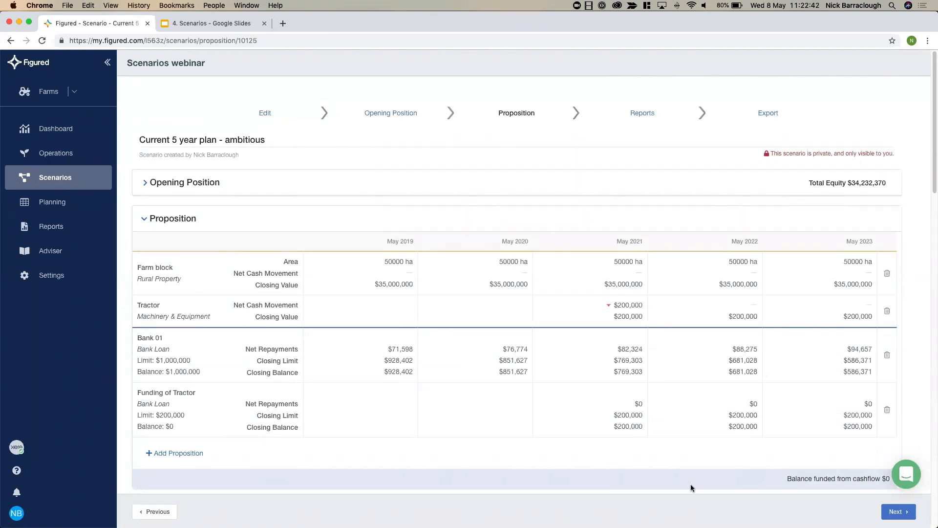
Step: Try to add a bank loan liability named "Livestock loan" with a facility limit of 500000 to the copied scenario's proposition
{"action": "scroll", "coordinate": [416, 419], "scroll_direction": "down", "scroll_amount": 3}
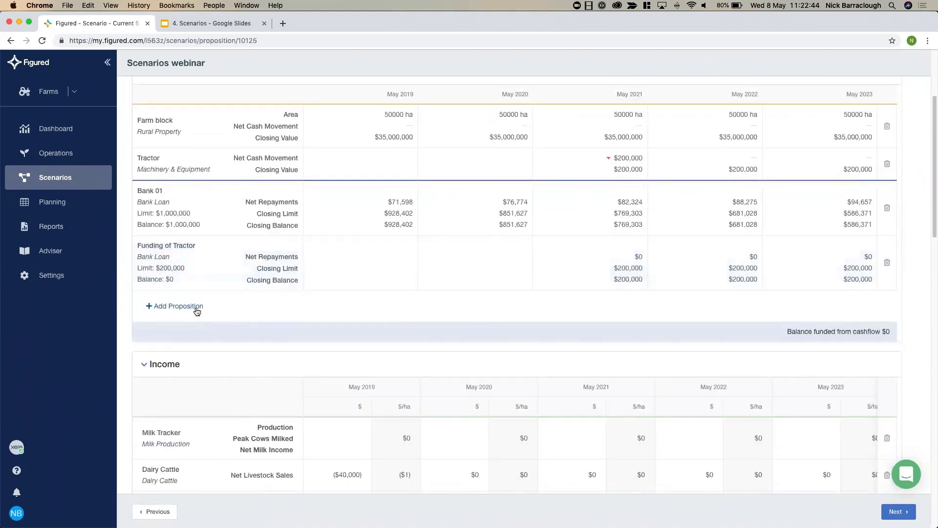
{"action": "left_click", "coordinate": [195, 308]}
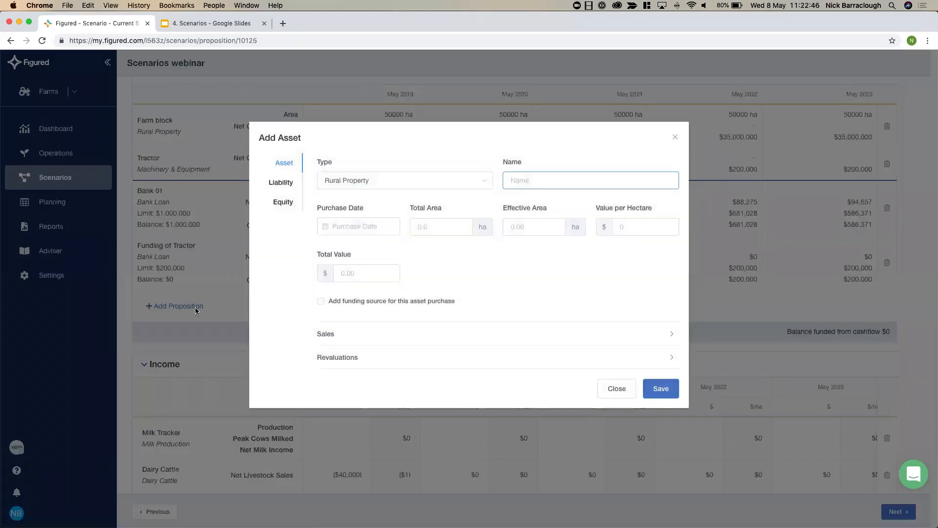
{"action": "left_click", "coordinate": [399, 186]}
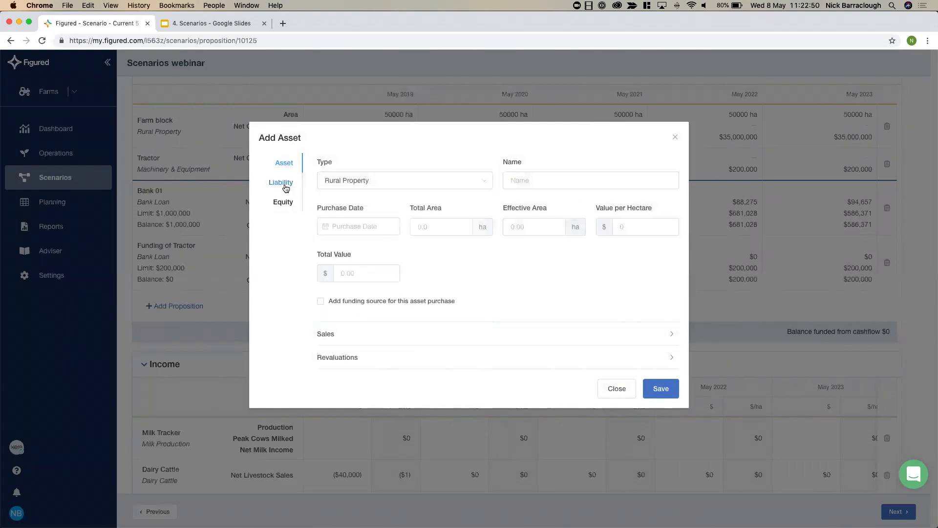
{"action": "left_click", "coordinate": [283, 183]}
{"action": "left_click", "coordinate": [574, 180]}
{"action": "type", "text": "L"}
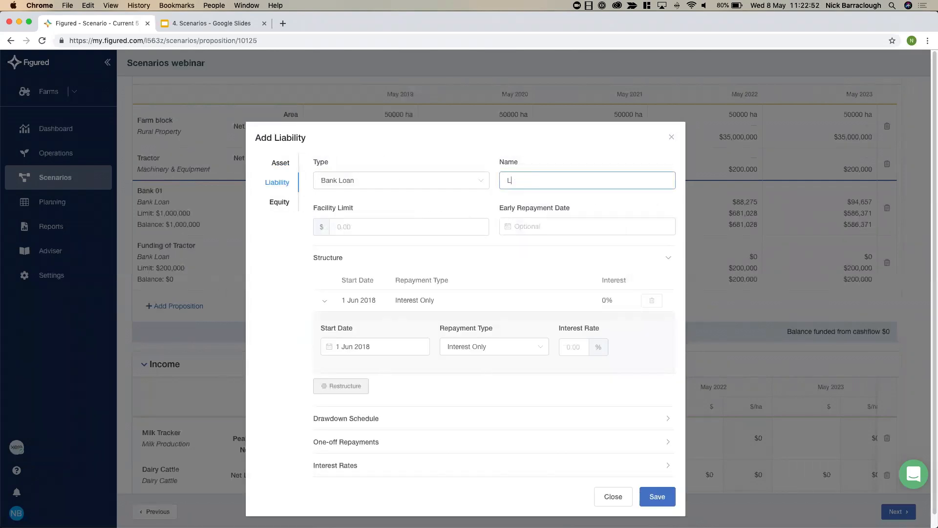
{"action": "type", "text": "ivestock loan"}
{"action": "left_click", "coordinate": [427, 233]}
{"action": "type", "text": "500000"}
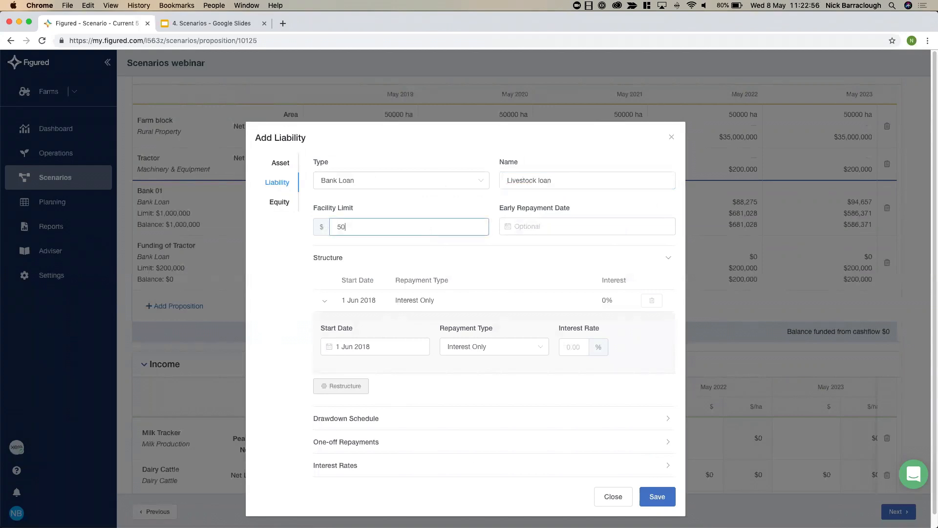
{"action": "left_click", "coordinate": [576, 261]}
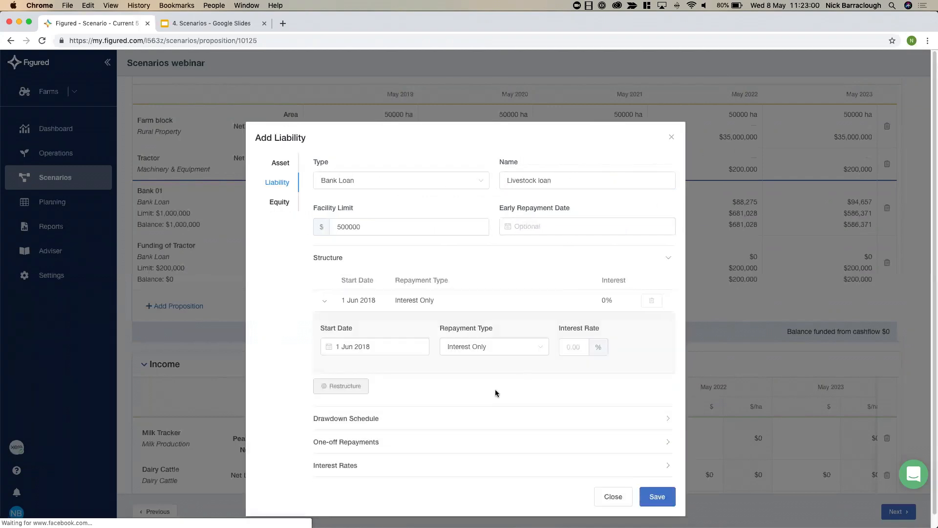
{"action": "left_click", "coordinate": [613, 497]}
Step: Examine the Dairy Cattle tracker's stock reconciliation for the 2019 and 2020 seasons, and close it without changes
{"action": "scroll", "coordinate": [293, 392], "scroll_direction": "down", "scroll_amount": 1}
{"action": "scroll", "coordinate": [292, 392], "scroll_direction": "down", "scroll_amount": 3}
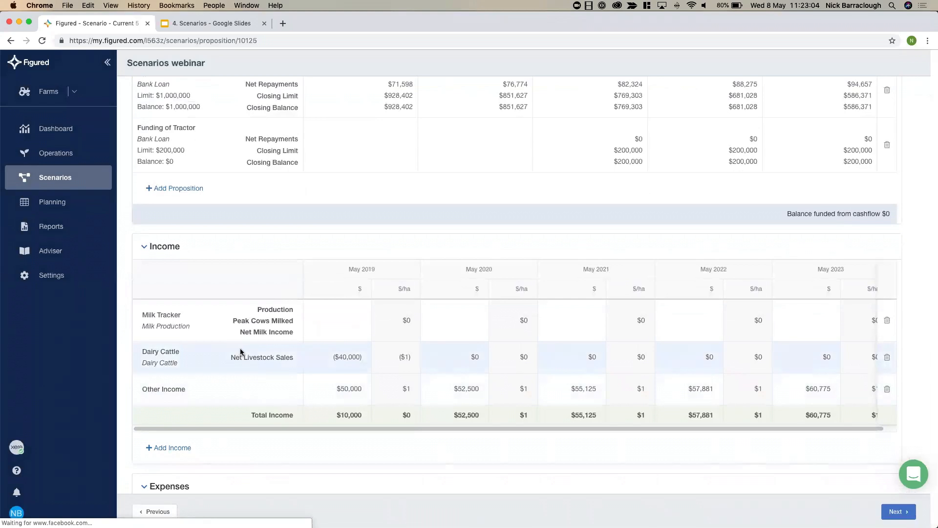
{"action": "left_click", "coordinate": [242, 352]}
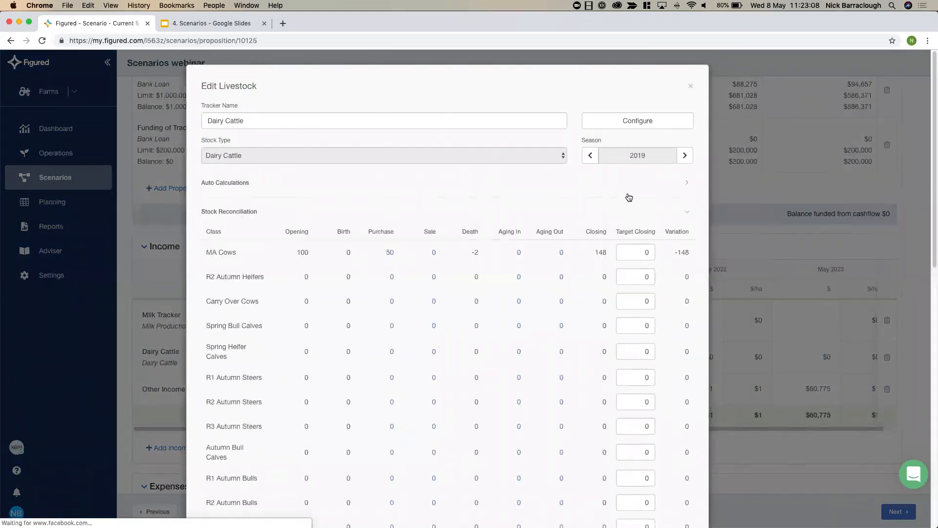
{"action": "left_click", "coordinate": [682, 120]}
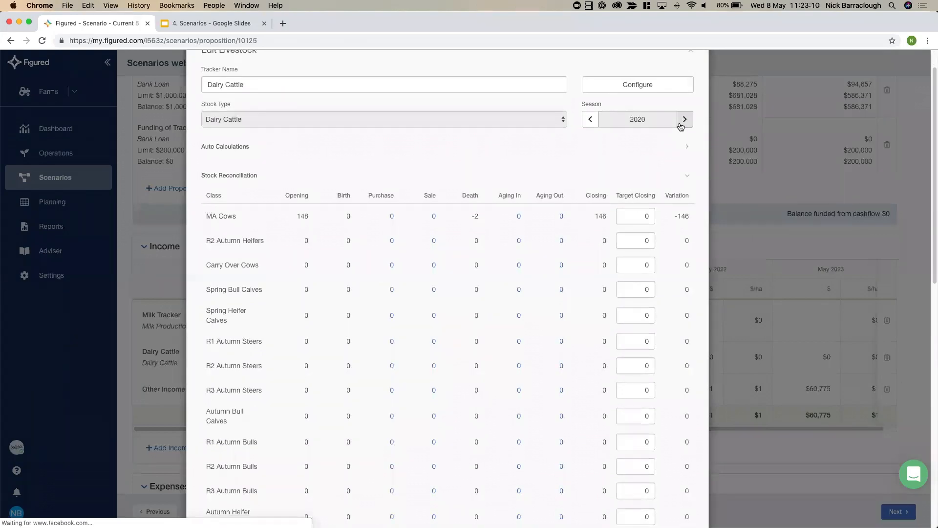
{"action": "left_click", "coordinate": [691, 73]}
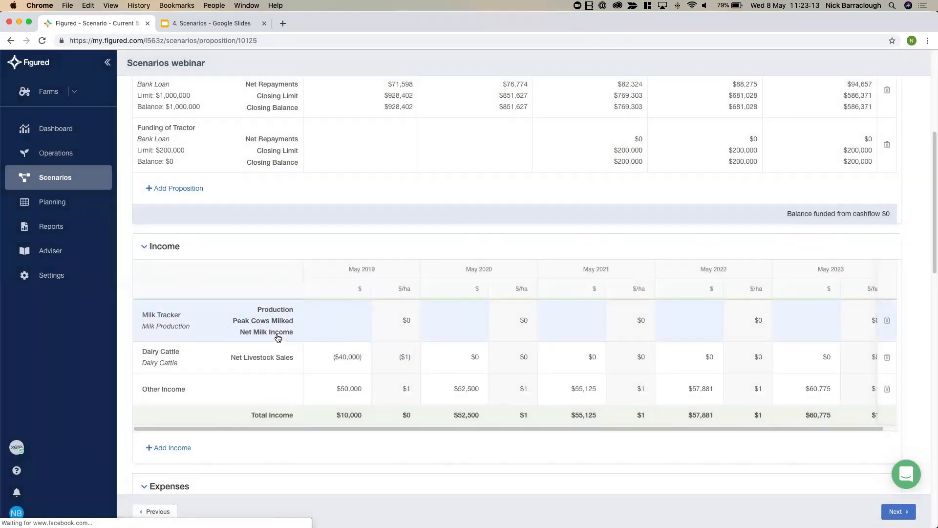
Step: Examine the Milk Tracker's production income form and its milk company options, and cancel the edit
{"action": "left_click", "coordinate": [277, 337]}
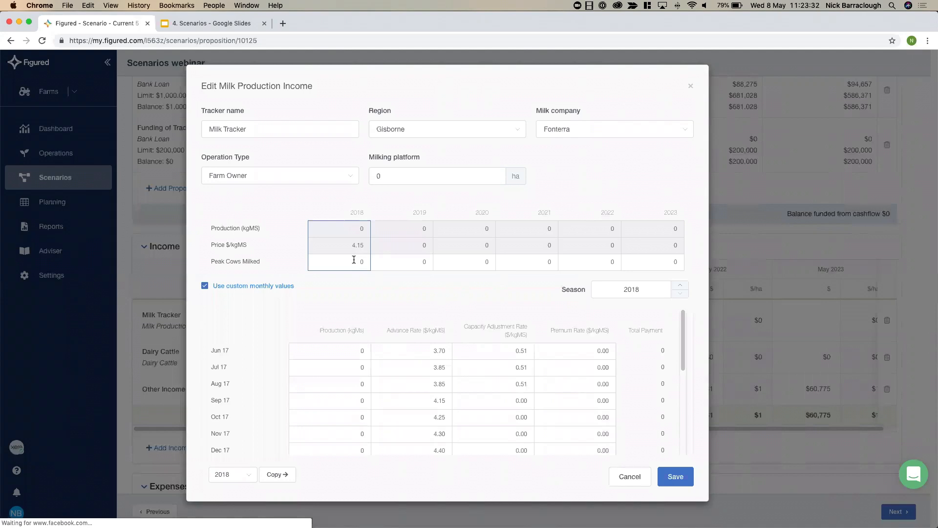
{"action": "left_click", "coordinate": [571, 137]}
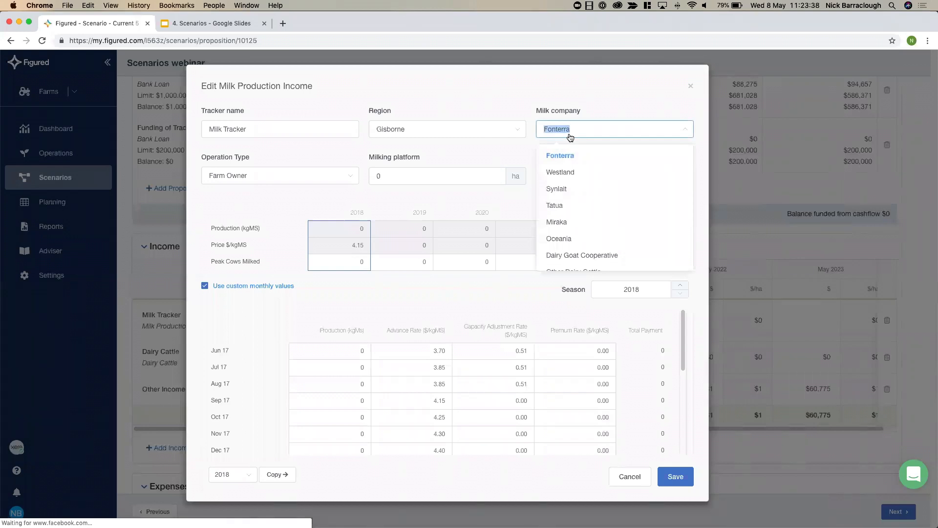
{"action": "scroll", "coordinate": [586, 233], "scroll_direction": "down", "scroll_amount": 1}
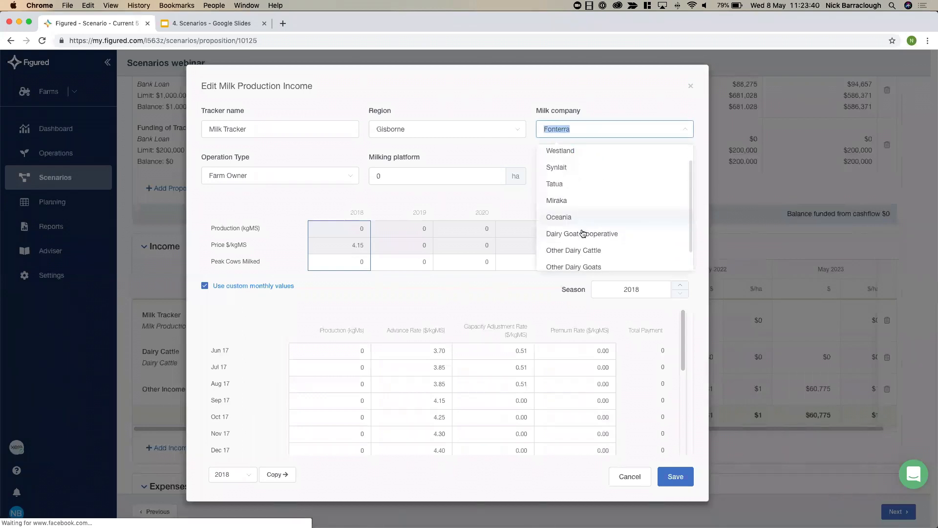
{"action": "scroll", "coordinate": [583, 233], "scroll_direction": "up", "scroll_amount": 1}
{"action": "left_click", "coordinate": [505, 158]}
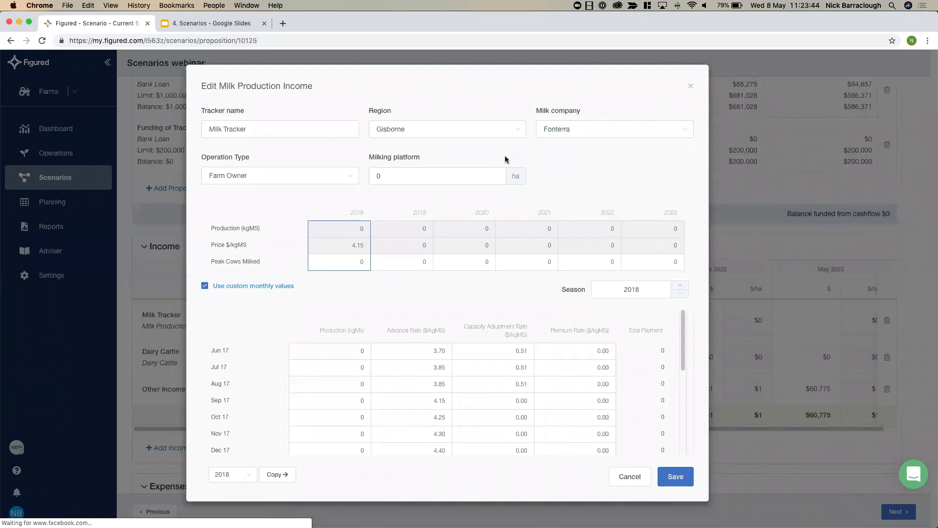
{"action": "left_click", "coordinate": [637, 478]}
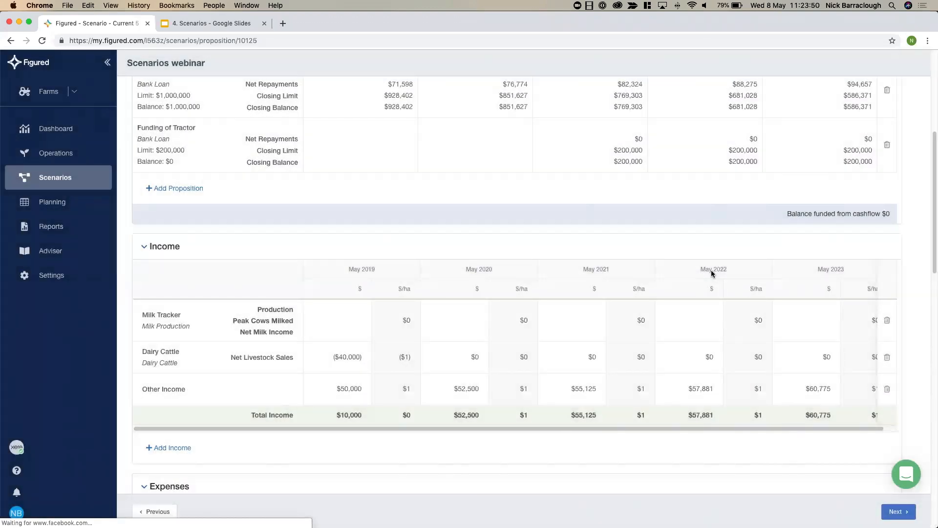
Step: Review the copied scenario's income and expenses, and advance the scenario to its Reports stage
{"action": "scroll", "coordinate": [712, 274], "scroll_direction": "down", "scroll_amount": 2}
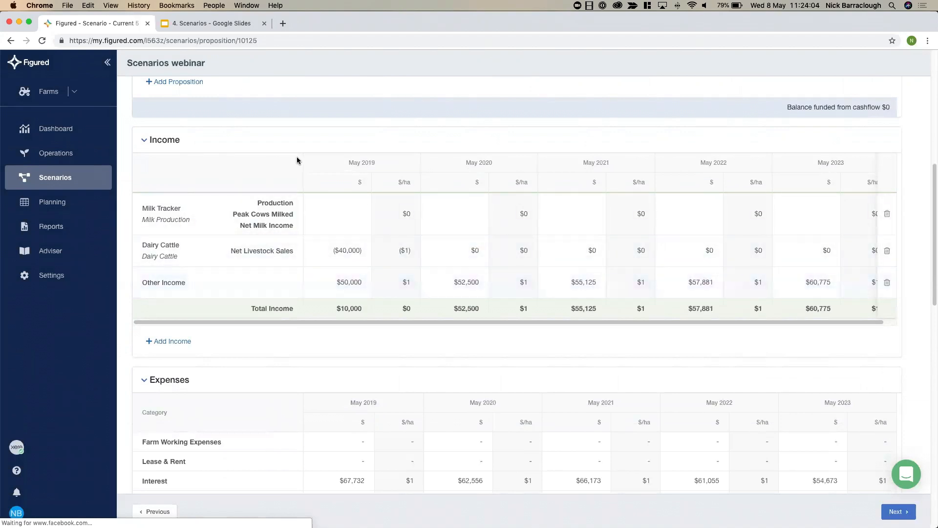
{"action": "scroll", "coordinate": [364, 243], "scroll_direction": "up", "scroll_amount": 8}
{"action": "left_click", "coordinate": [640, 114]}
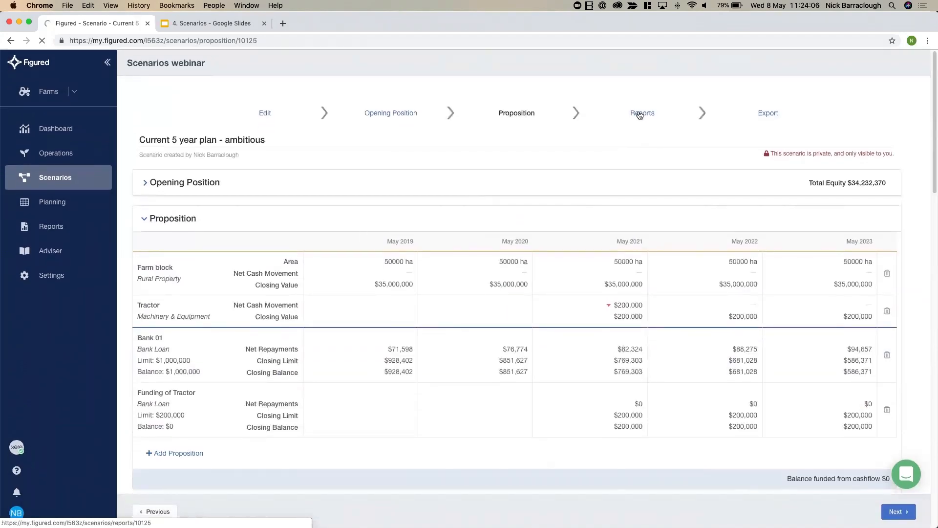